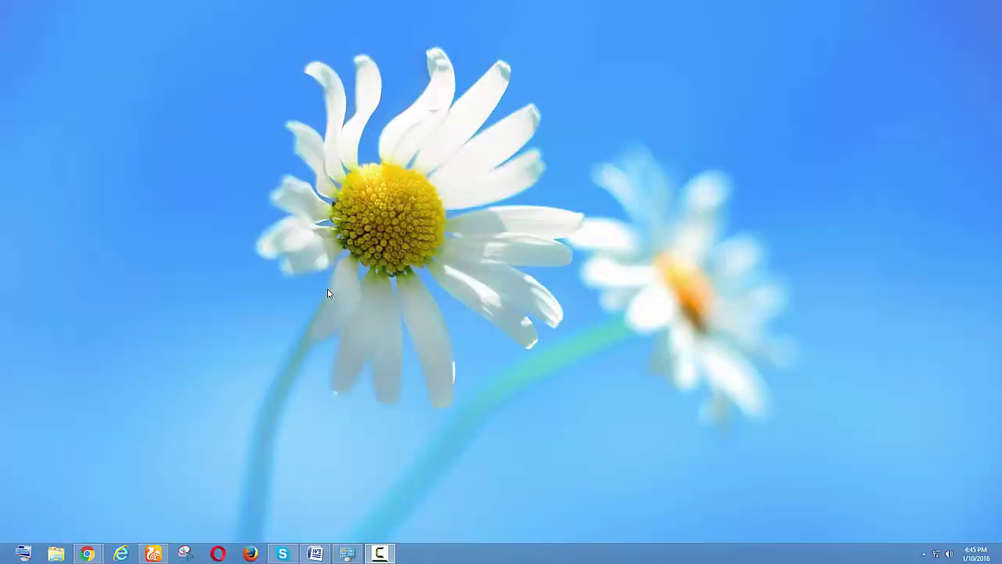
# Refresh the desktop, then launch Adobe Photoshop CS6 from the Windows 8 Start screen.
pyautogui.rightClick(343, 283)
pyautogui.click(362, 311)
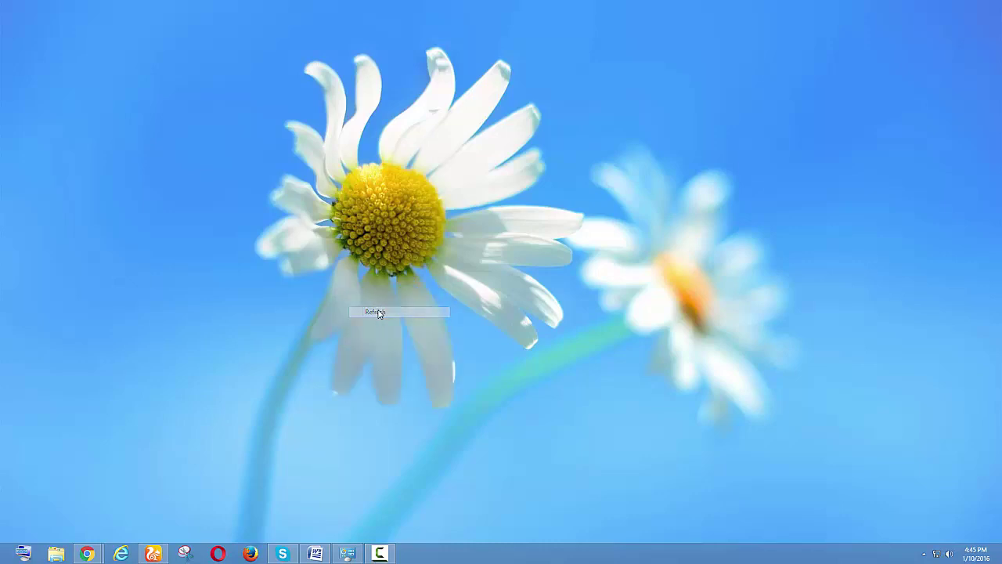
pyautogui.moveTo(2, 561)
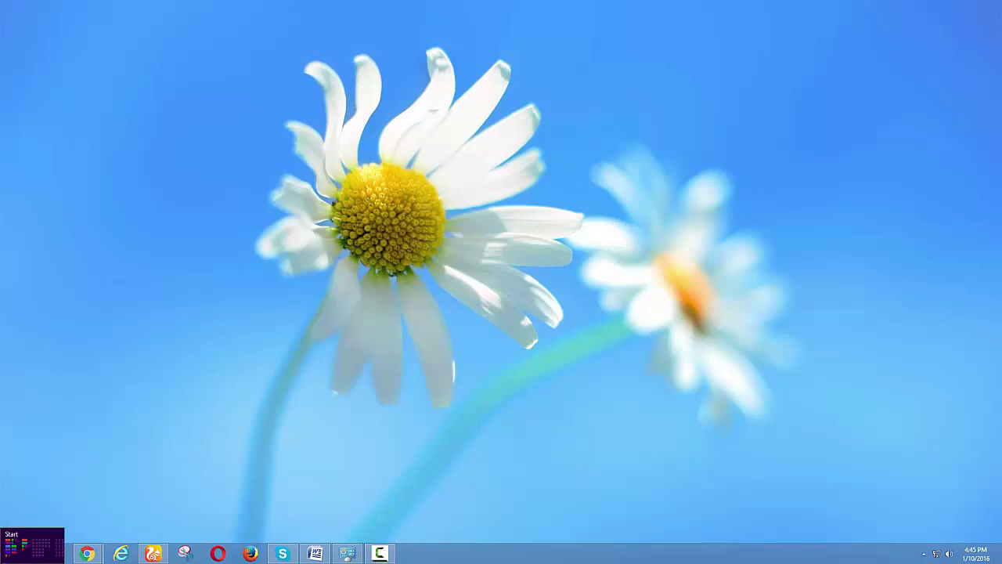
pyautogui.click(11, 559)
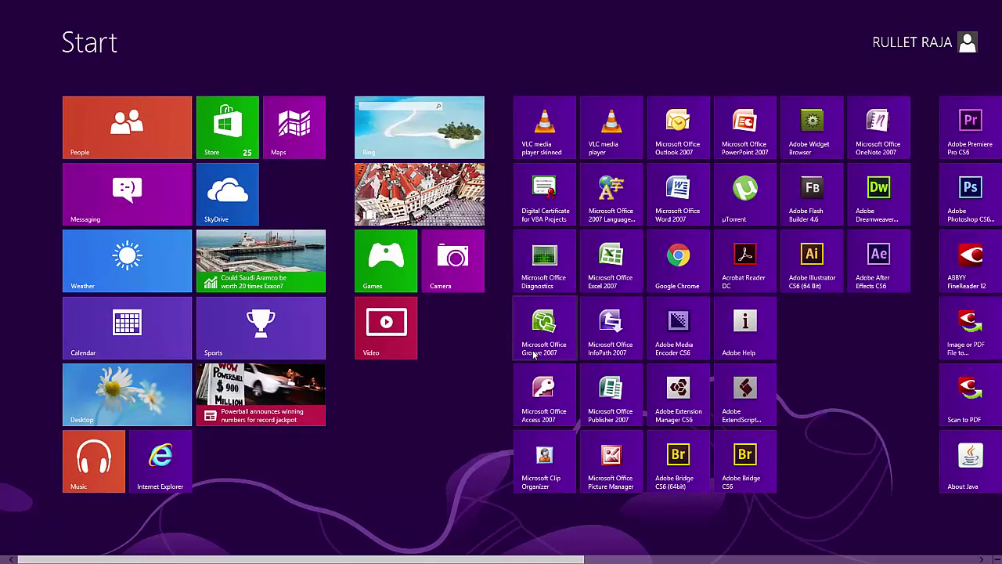
pyautogui.hscroll(5, 618, 355)
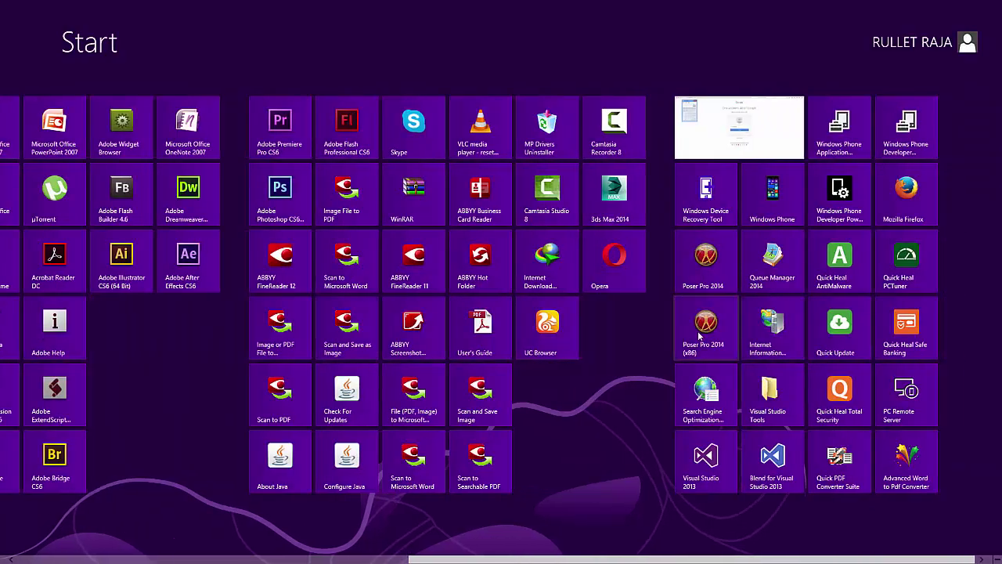
pyautogui.click(284, 196)
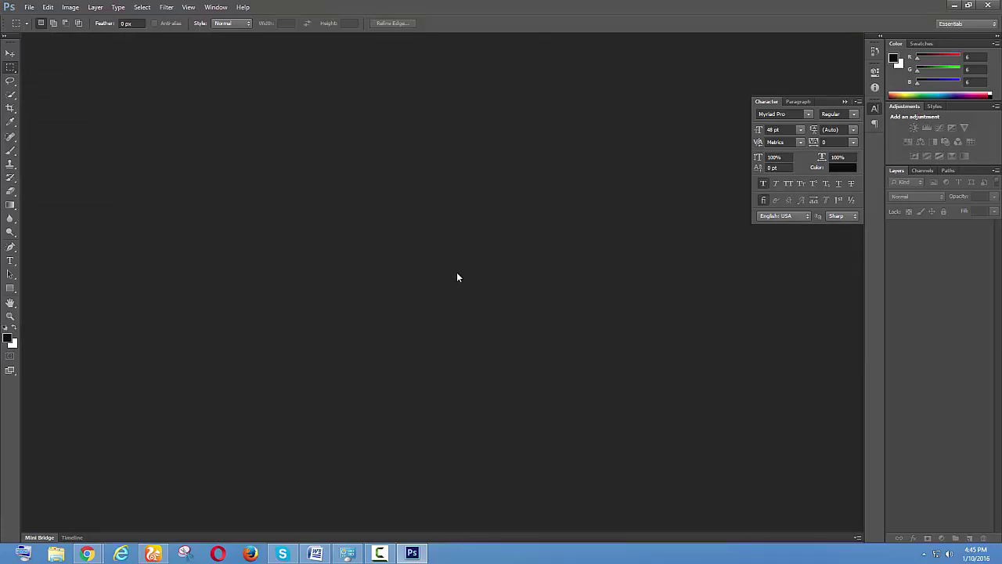
# Open FaceDiffuseTexture.jpg from Desktop > Camtesia > MAps.
pyautogui.doubleClick(374, 226)
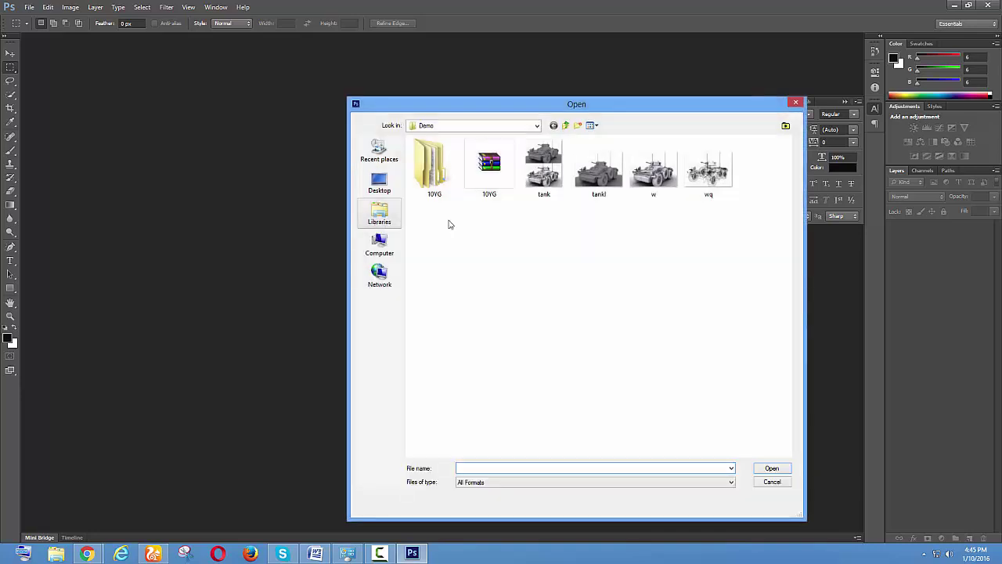
pyautogui.click(386, 188)
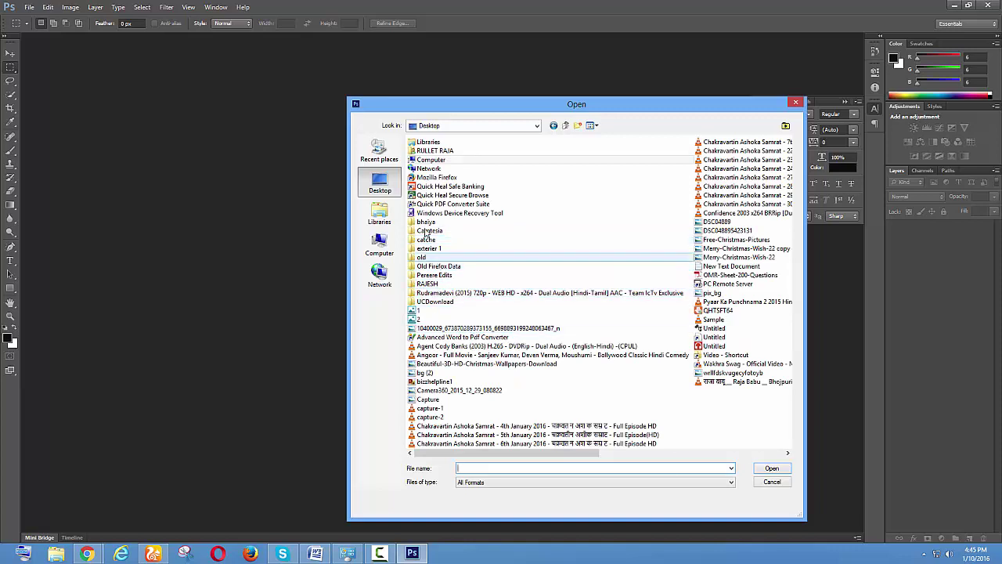
pyautogui.doubleClick(456, 232)
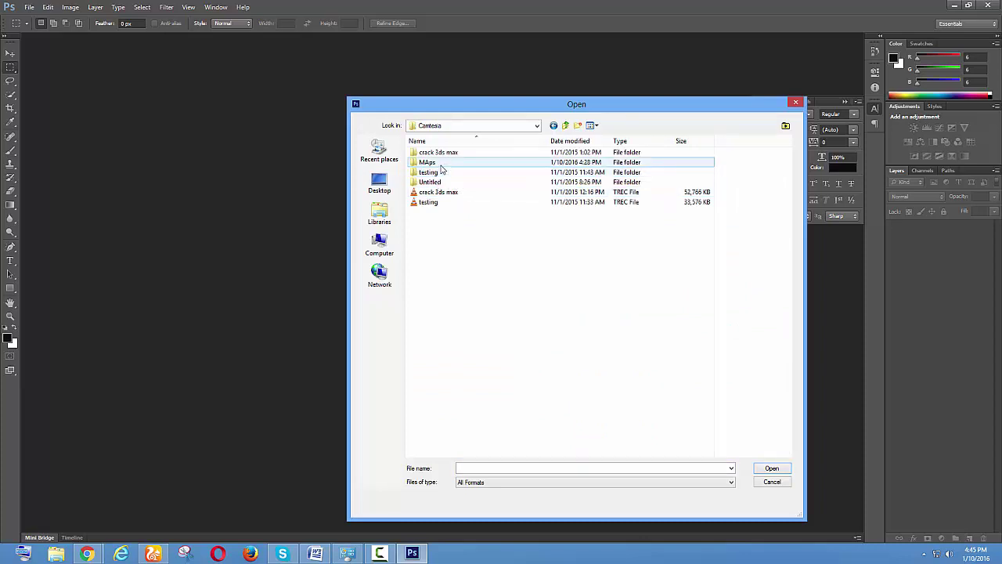
pyautogui.click(441, 164)
pyautogui.doubleClick(441, 165)
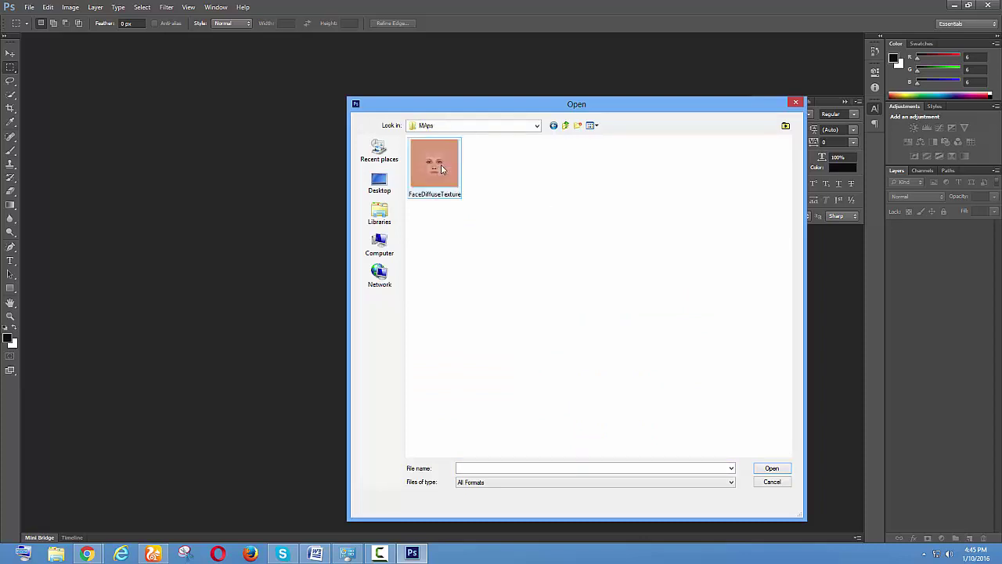
pyautogui.doubleClick(441, 168)
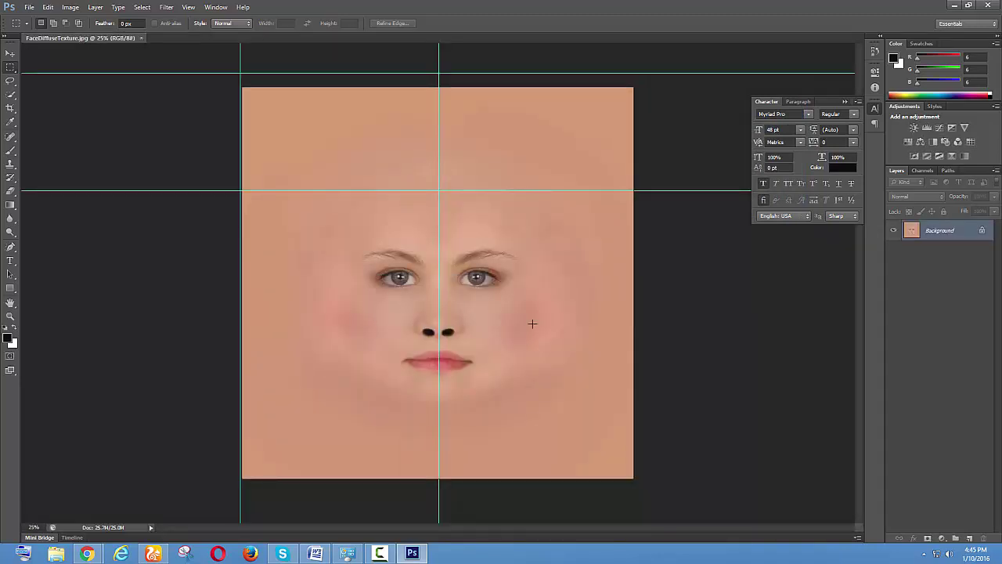
# Duplicate the Background into Layer 1 and desaturate Layer 1 to greyscale.
pyautogui.press('v')
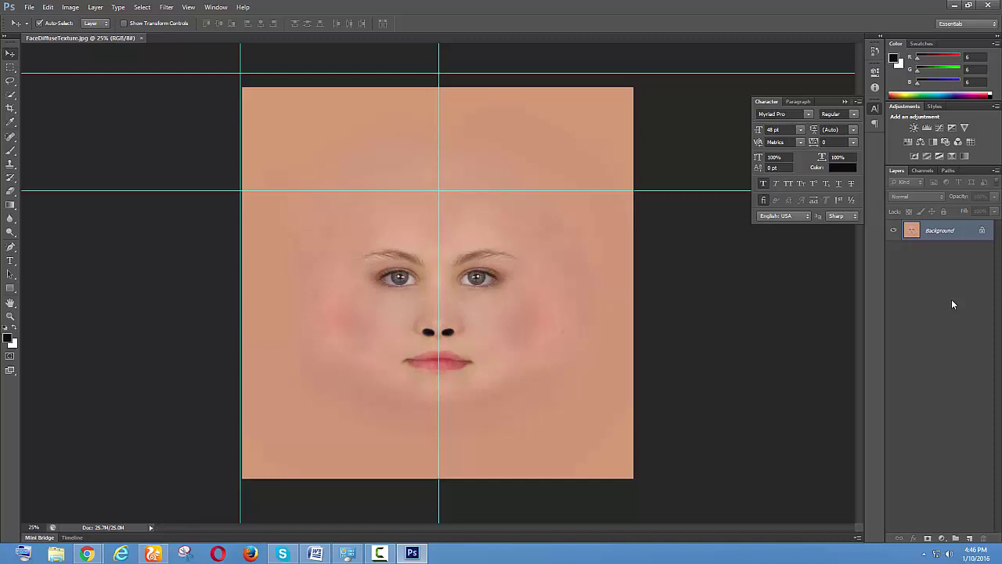
pyautogui.hotkey('ctrl', 'j')
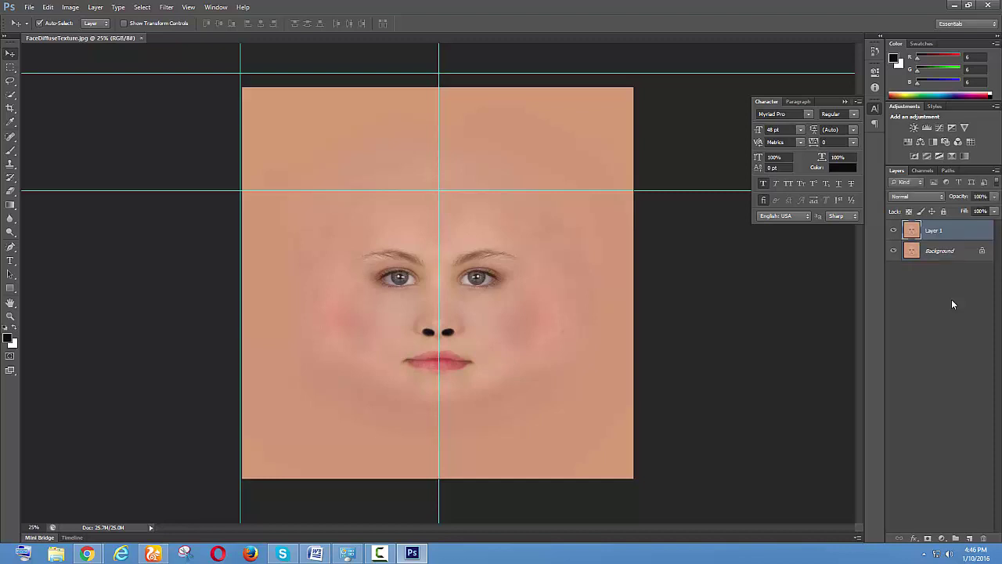
pyautogui.click(47, 8)
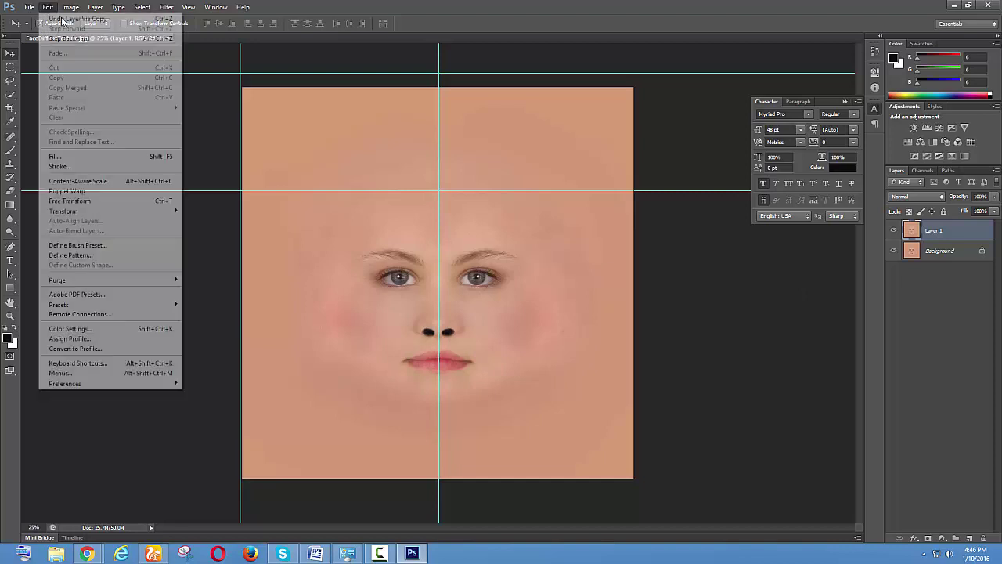
pyautogui.moveTo(72, 7)
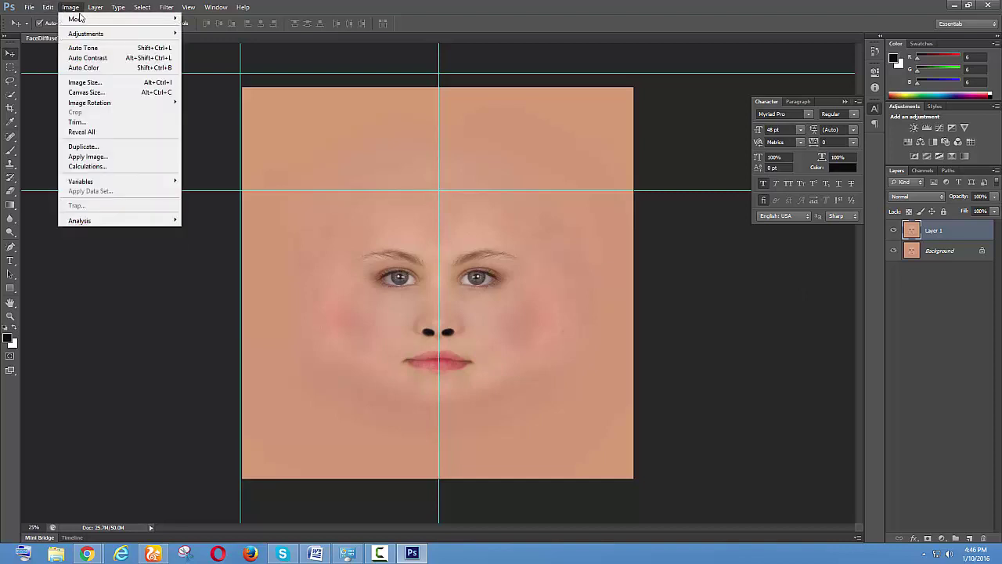
pyautogui.moveTo(88, 35)
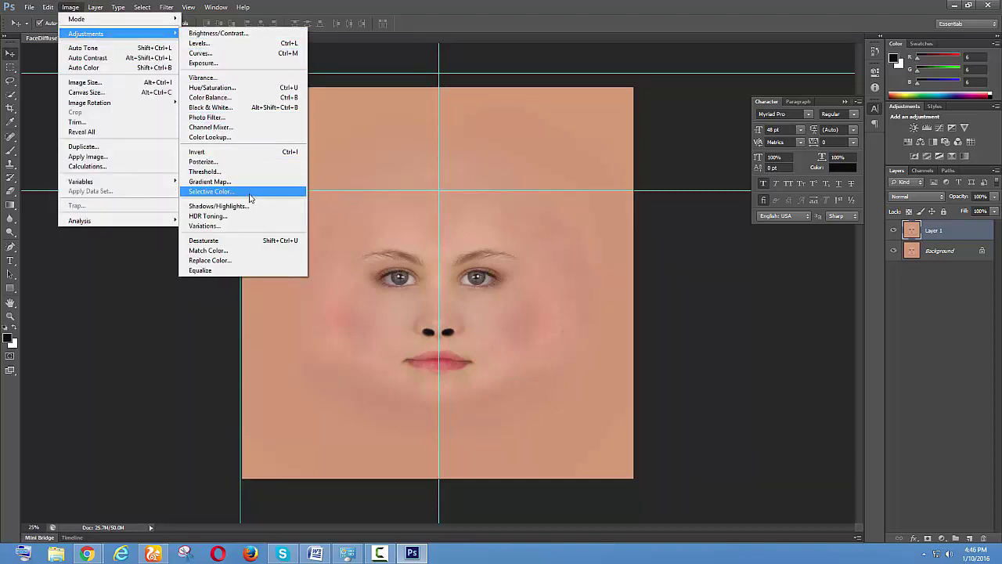
pyautogui.click(232, 241)
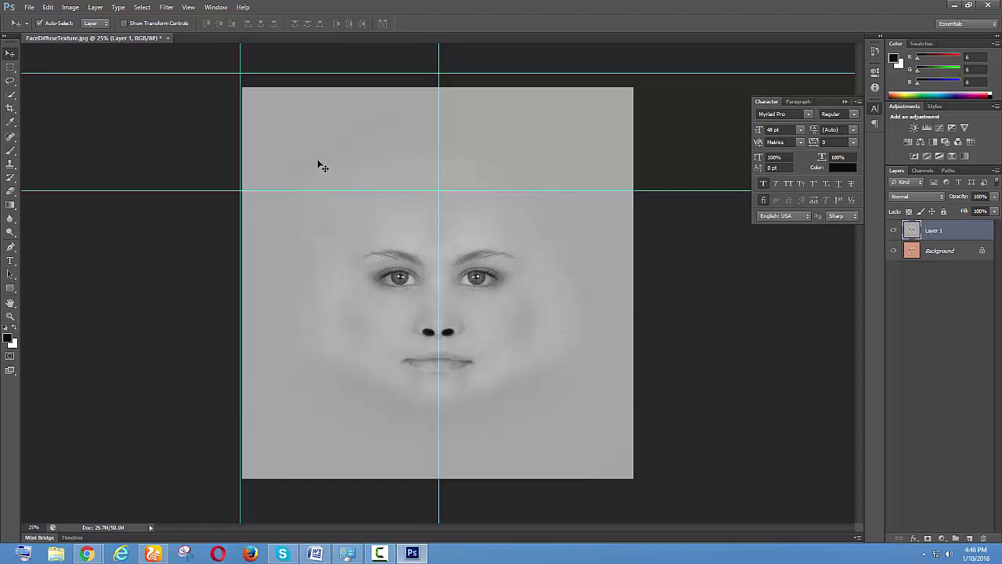
# Duplicate the grey layer and apply a High Pass filter with radius 10 to the copy.
pyautogui.hotkey('ctrl', 'j')
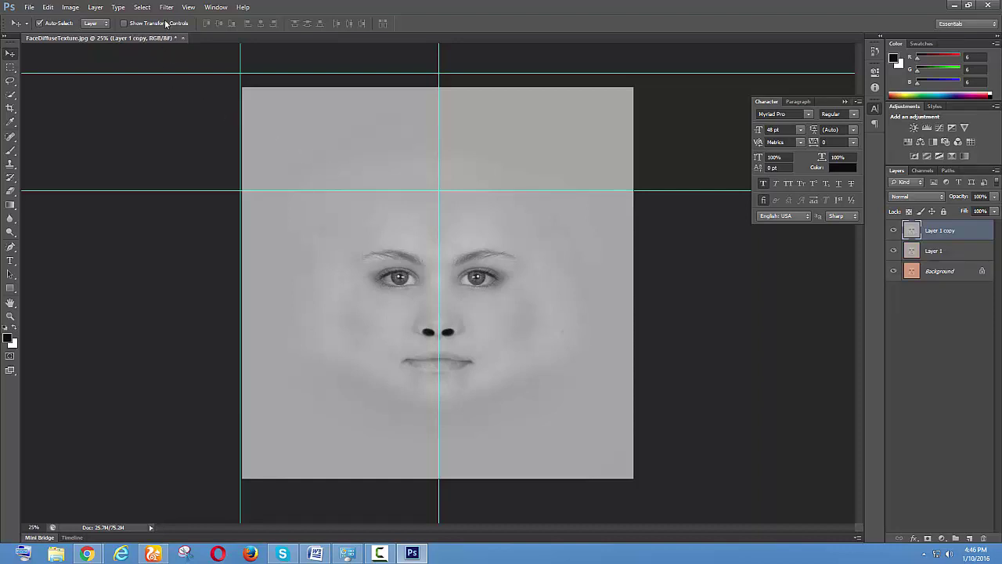
pyautogui.click(166, 7)
pyautogui.moveTo(216, 194)
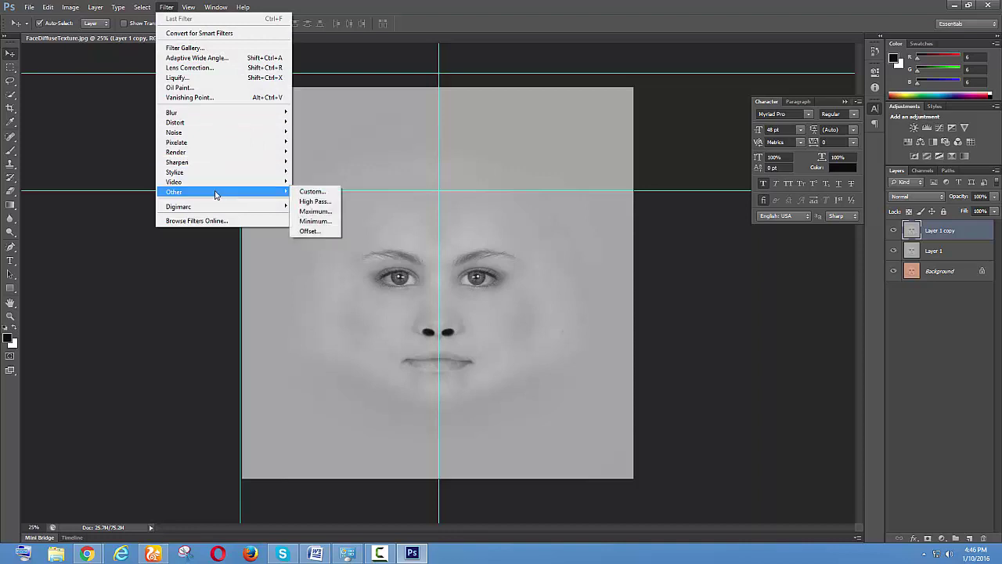
pyautogui.click(311, 202)
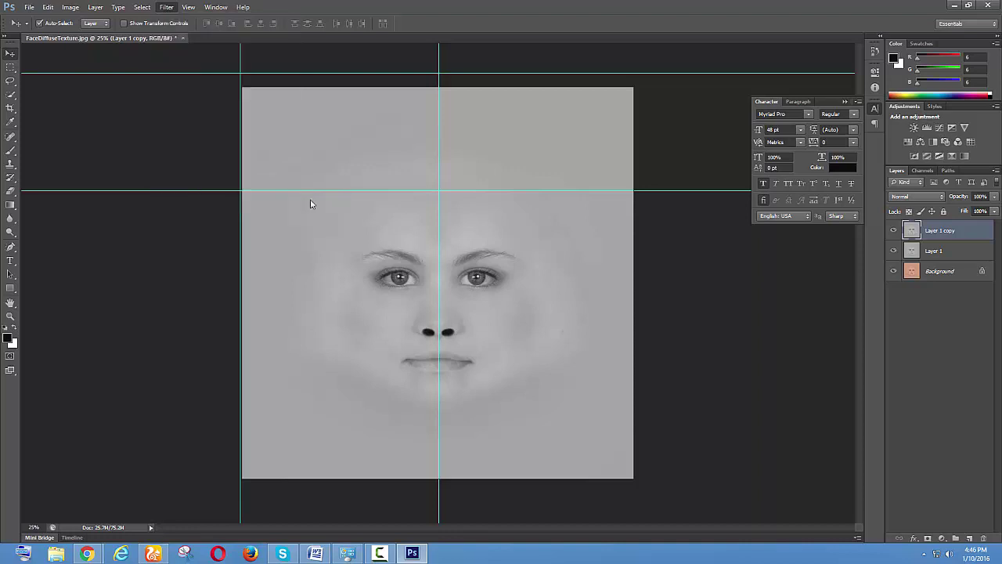
pyautogui.click(166, 8)
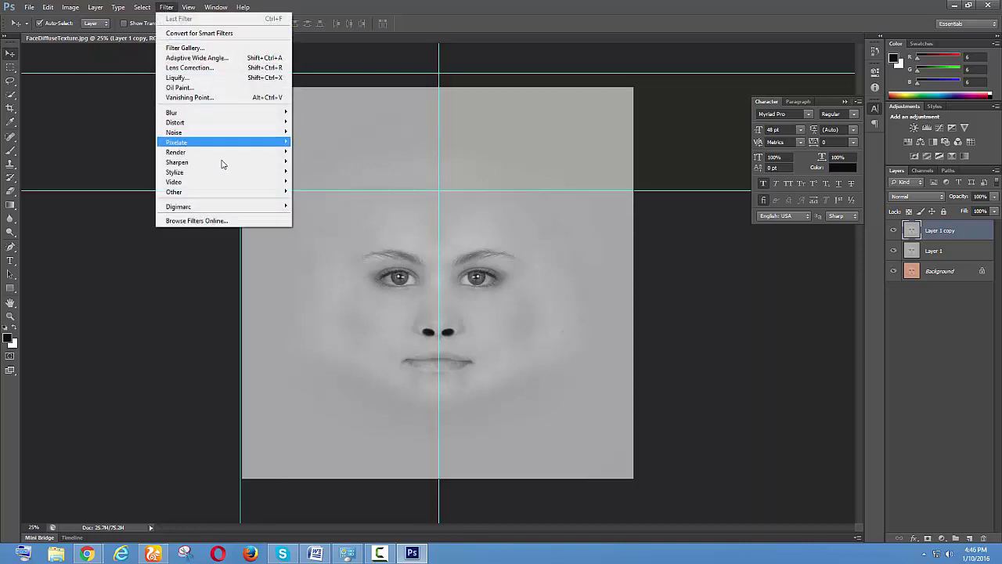
pyautogui.click(313, 202)
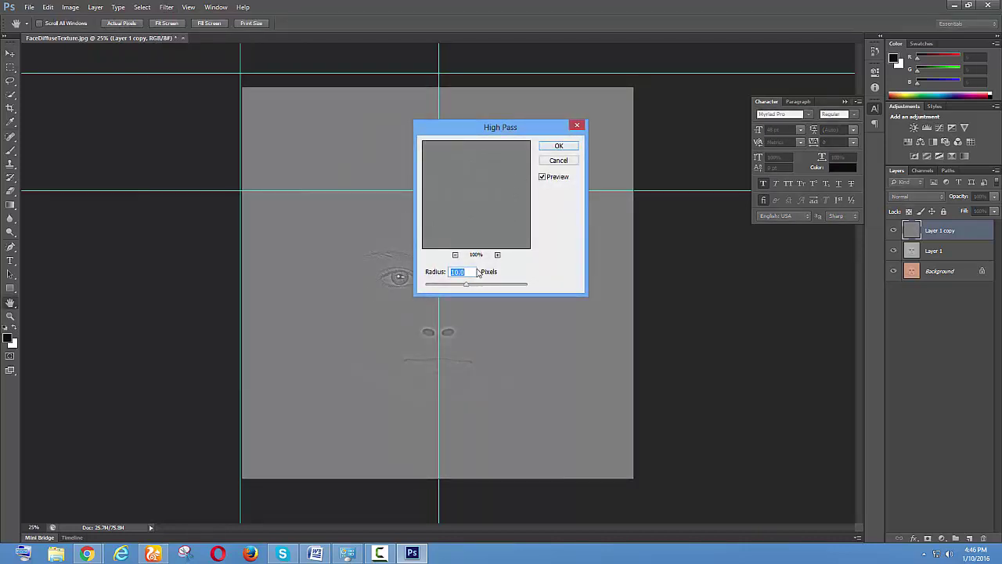
pyautogui.write('5')
pyautogui.write('10')
pyautogui.click(558, 147)
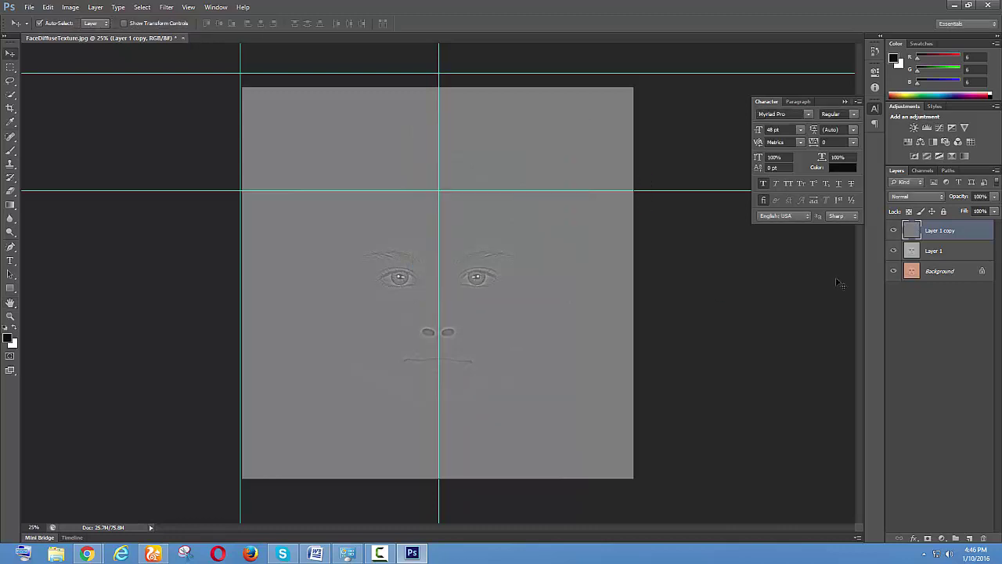
# Set the high-pass layer's blend mode to Overlay and toggle its visibility to compare.
pyautogui.click(907, 198)
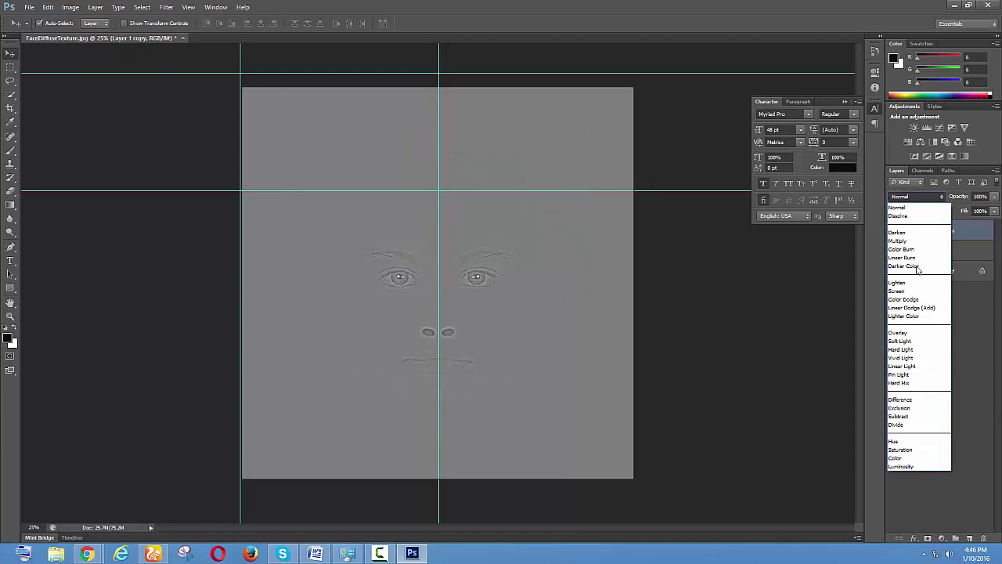
pyautogui.click(909, 333)
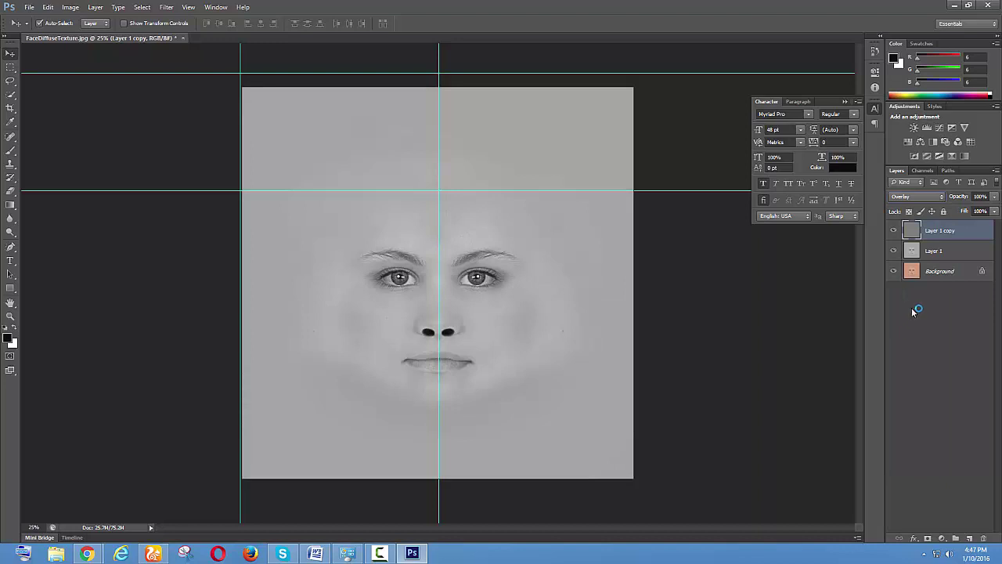
pyautogui.click(893, 230)
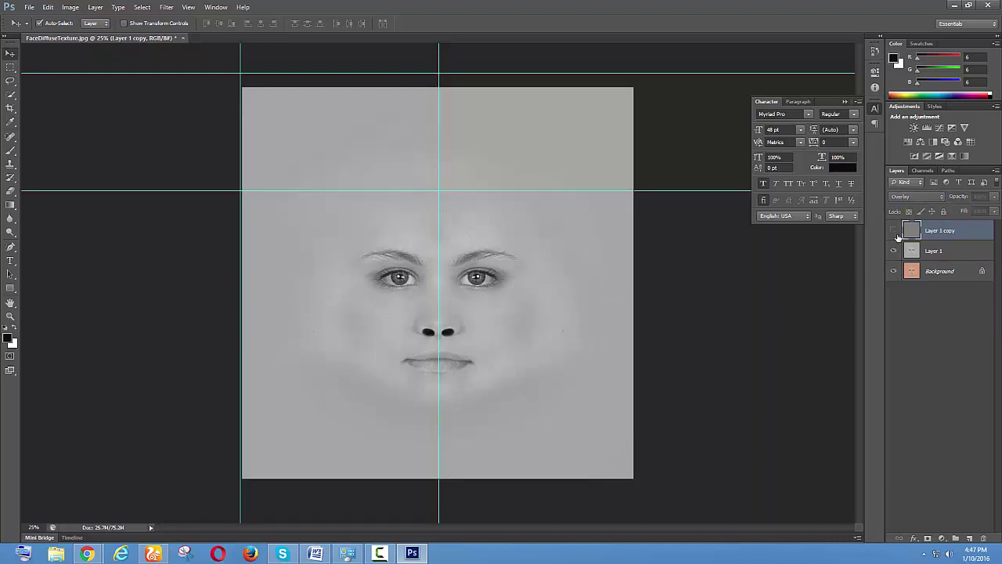
pyautogui.click(893, 230)
pyautogui.click(893, 230)
pyautogui.click(896, 232)
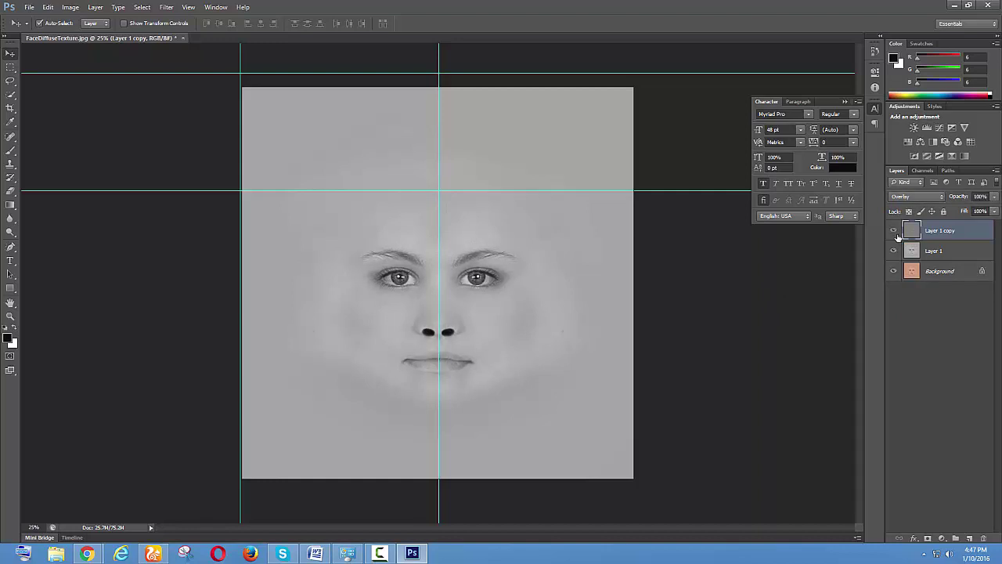
pyautogui.click(896, 233)
pyautogui.click(896, 232)
pyautogui.click(895, 231)
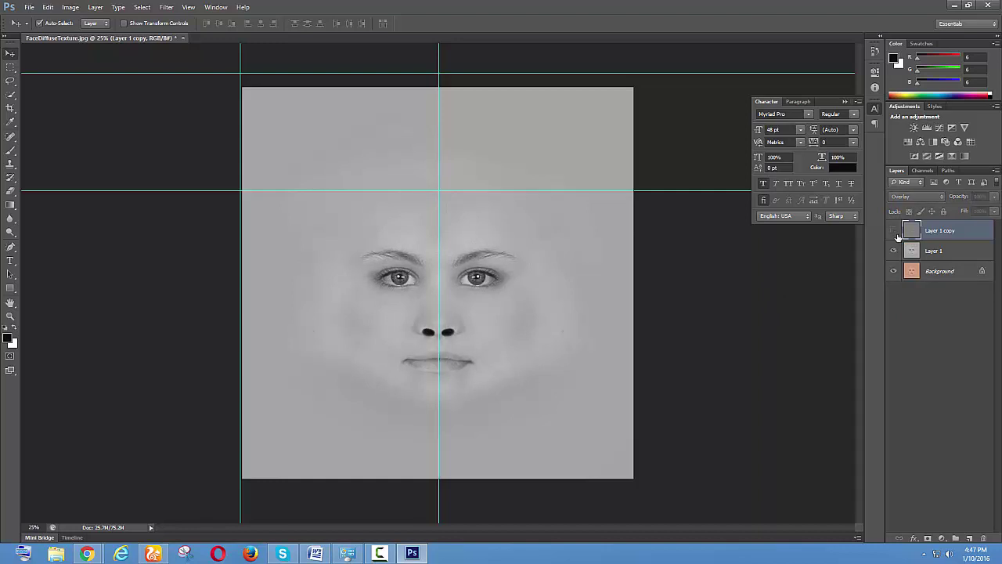
pyautogui.click(895, 232)
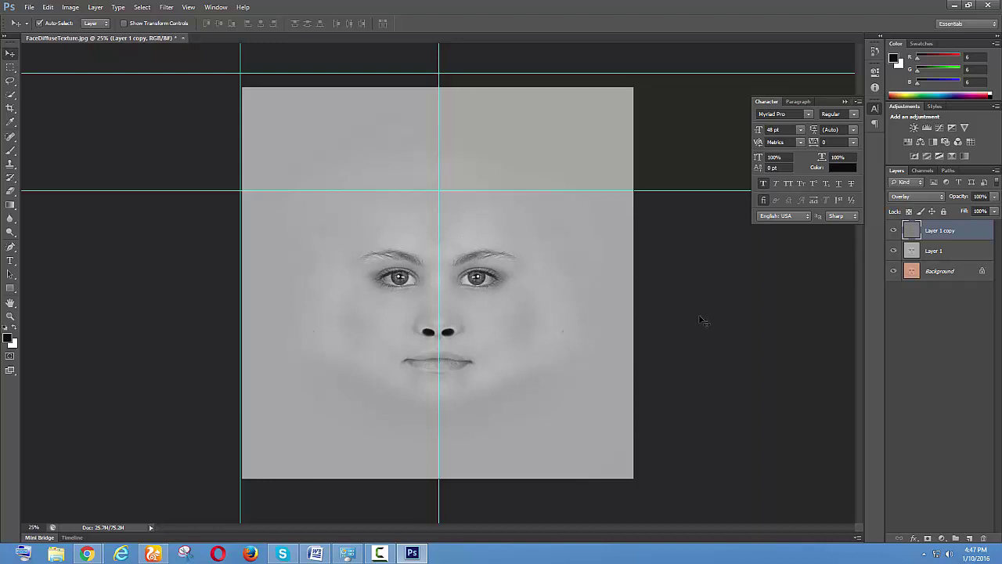
# Duplicate the high-pass layer and darken its midtones to 0.67 with Levels.
pyautogui.hotkey('ctrl', 'j')
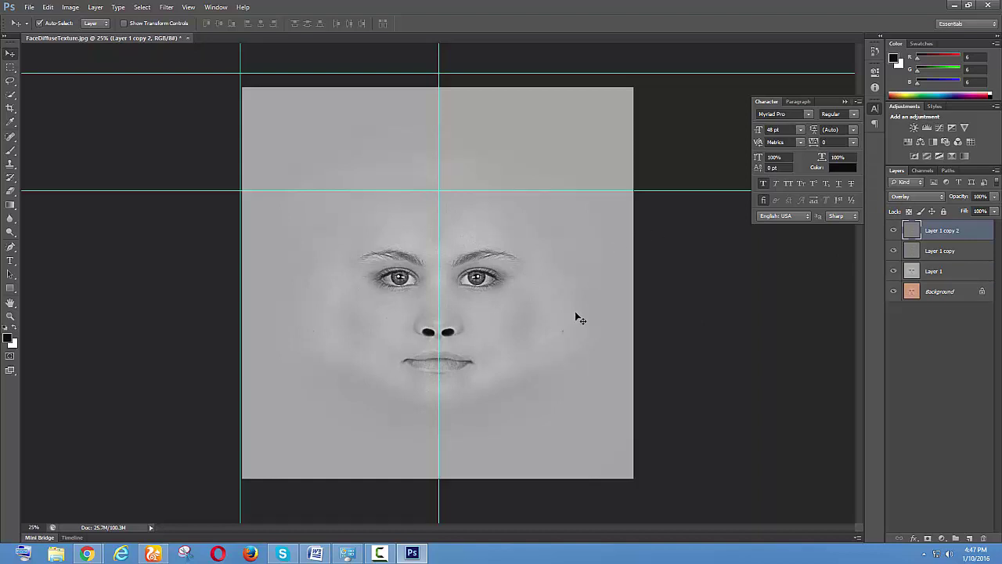
pyautogui.hotkey('ctrl', 'l')
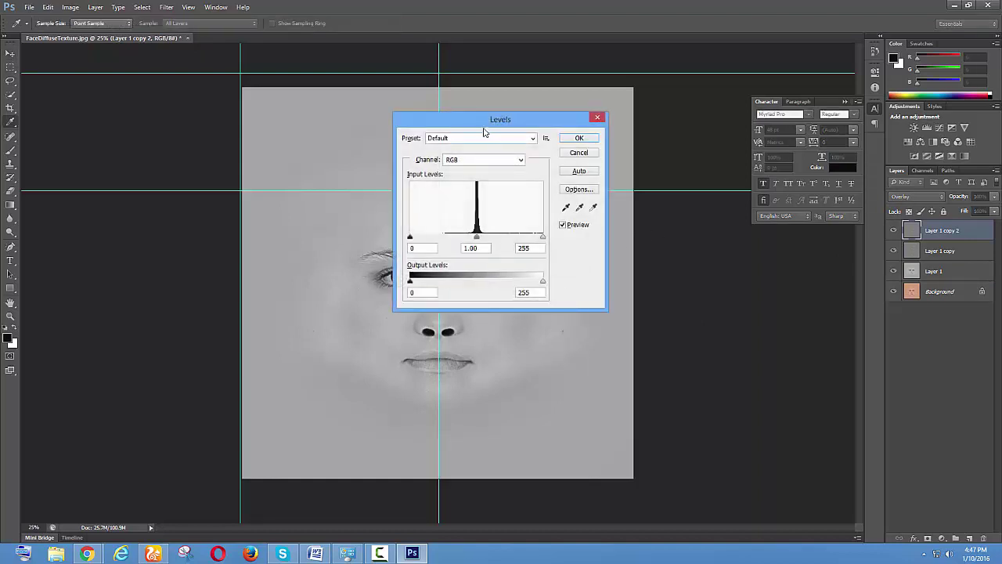
pyautogui.moveTo(505, 120); pyautogui.dragTo(731, 220)
pyautogui.moveTo(704, 341); pyautogui.dragTo(721, 338)
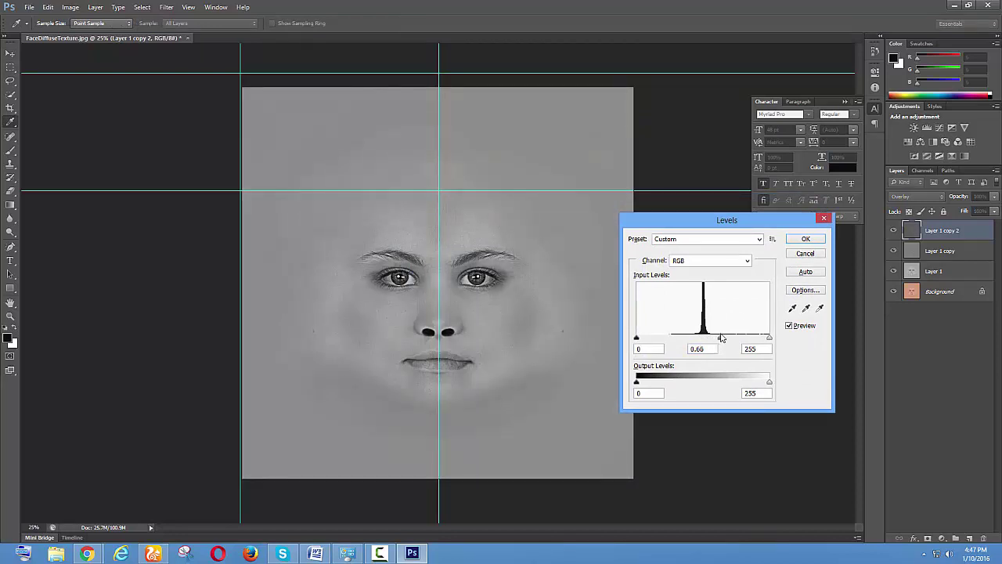
pyautogui.click(814, 241)
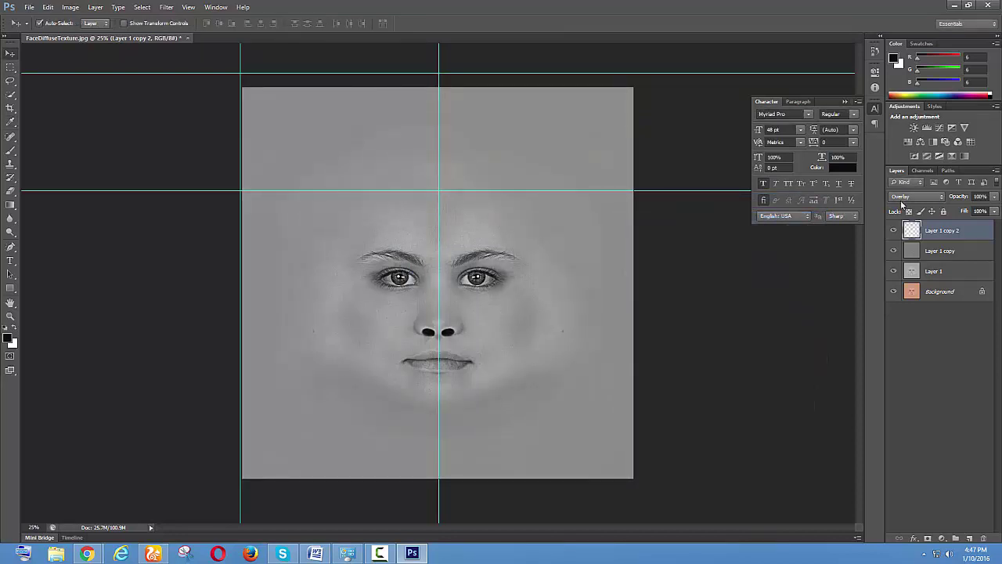
# Apply a Surface Blur with radius 20 and threshold 15 to the new top layer.
pyautogui.click(166, 8)
pyautogui.moveTo(212, 113)
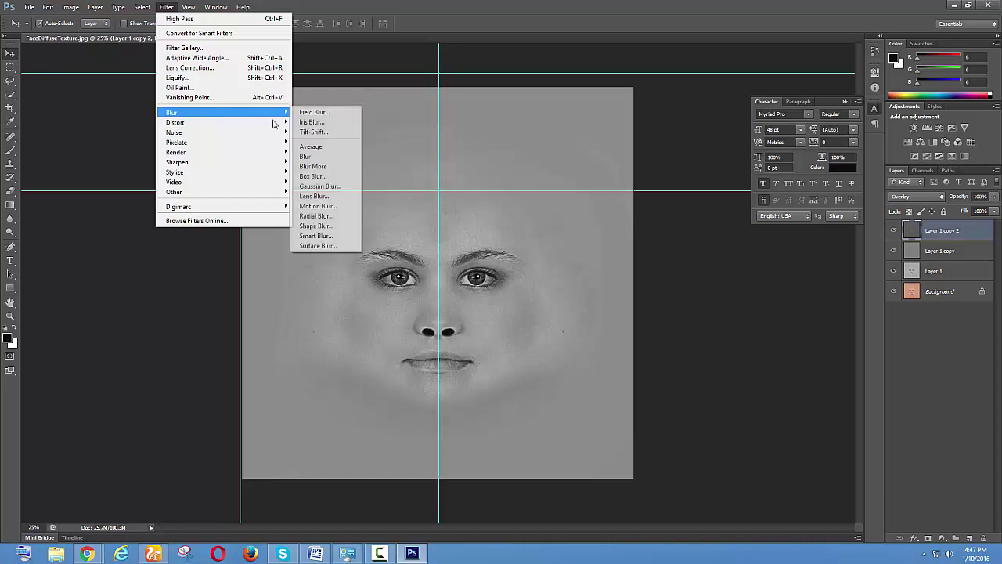
pyautogui.click(343, 246)
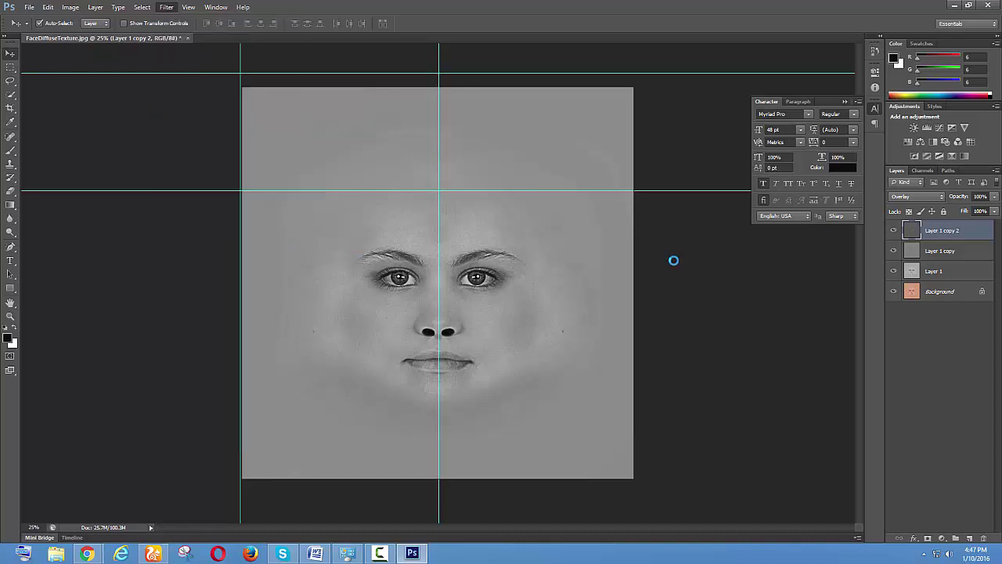
pyautogui.moveTo(485, 128); pyautogui.dragTo(632, 222)
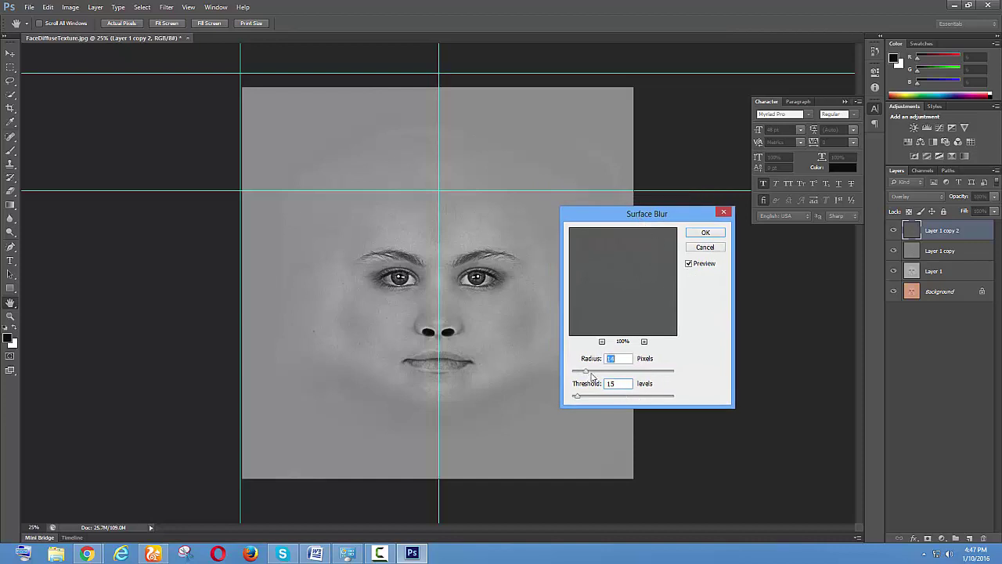
pyautogui.moveTo(586, 373); pyautogui.dragTo(596, 371)
pyautogui.write('20')
pyautogui.click(711, 234)
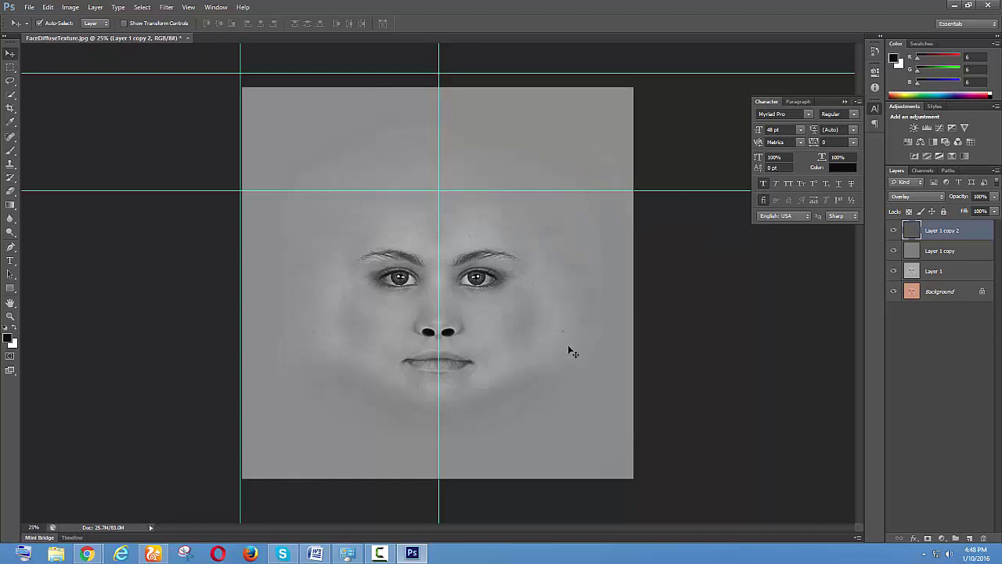
# Save as JPEG, replacing Diffuse with Specular to create FaceSpecularTexture.jpg at Maximum quality.
pyautogui.hotkey('ctrl', 'shift', 's')
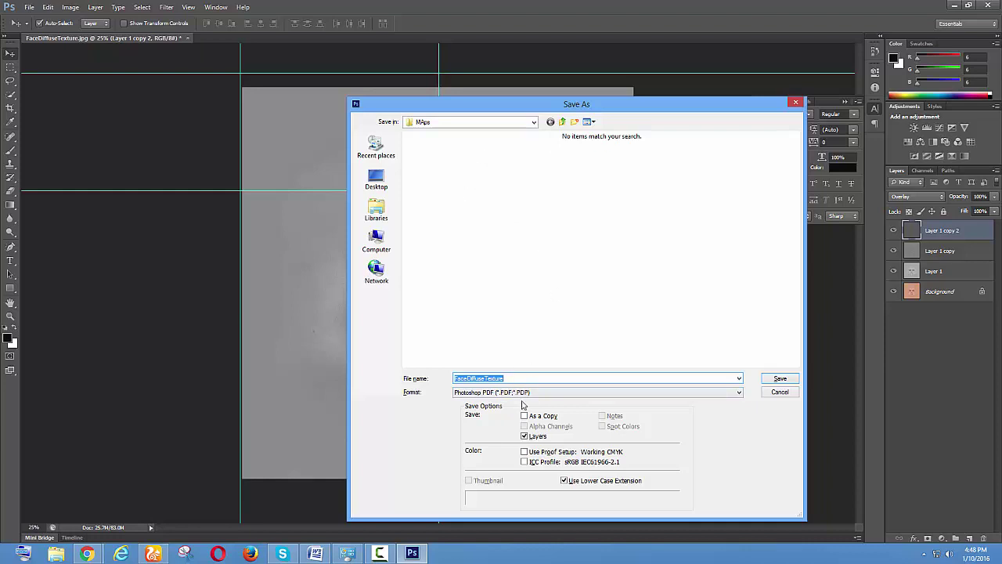
pyautogui.click(506, 394)
pyautogui.click(506, 394)
pyautogui.press('j')
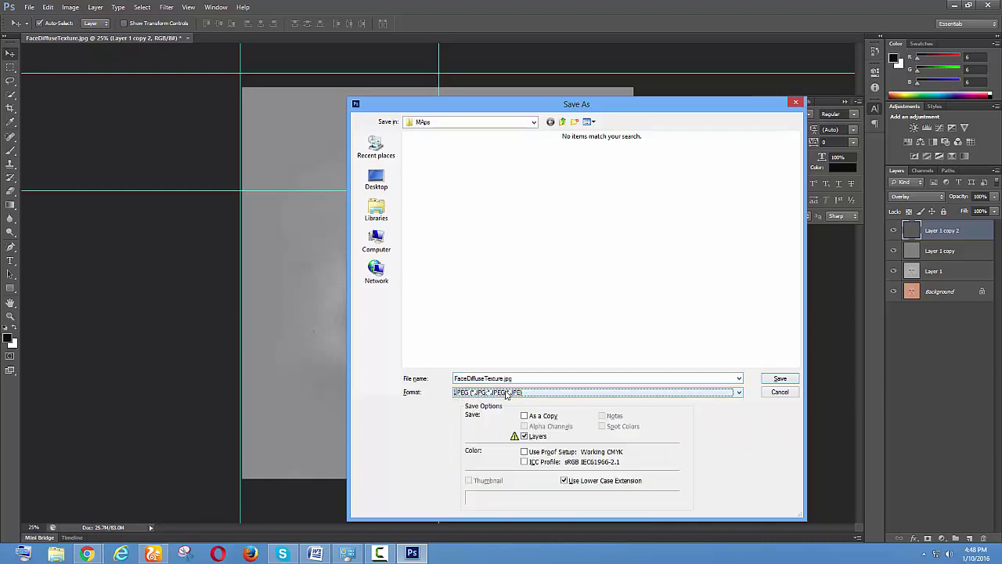
pyautogui.click(486, 379)
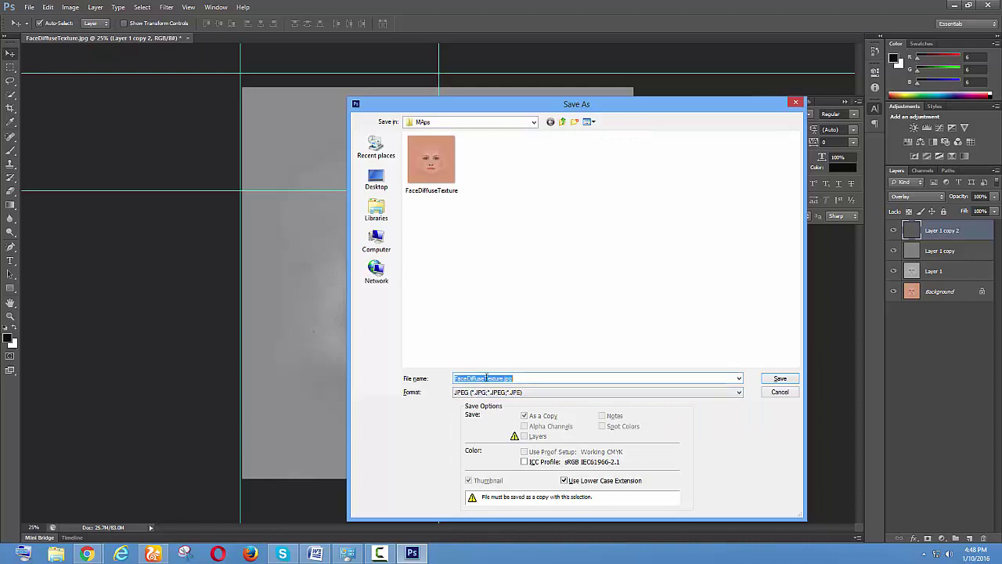
pyautogui.click(486, 378)
pyautogui.moveTo(486, 378); pyautogui.dragTo(468, 381)
pyautogui.write('Specular')
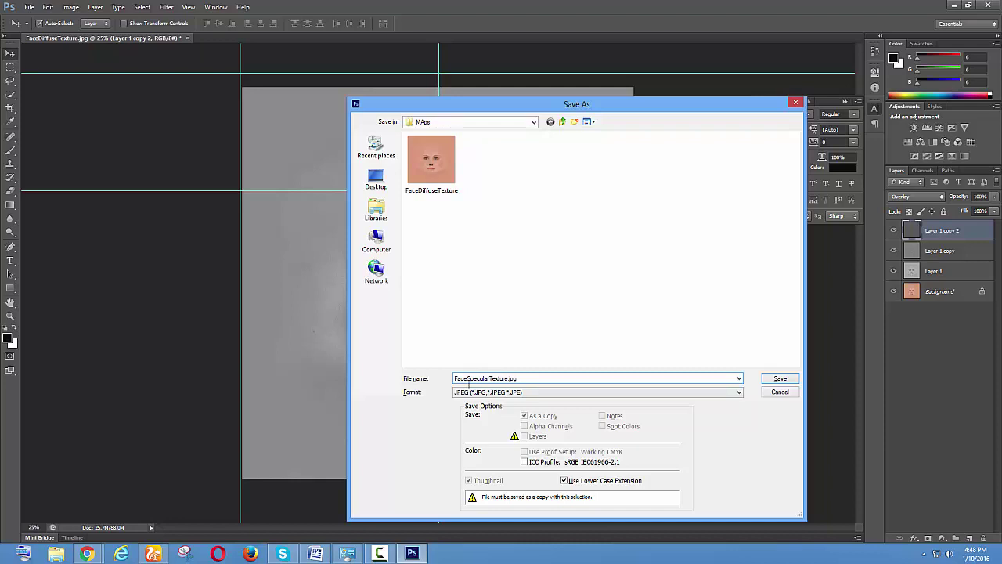
pyautogui.press('Return')
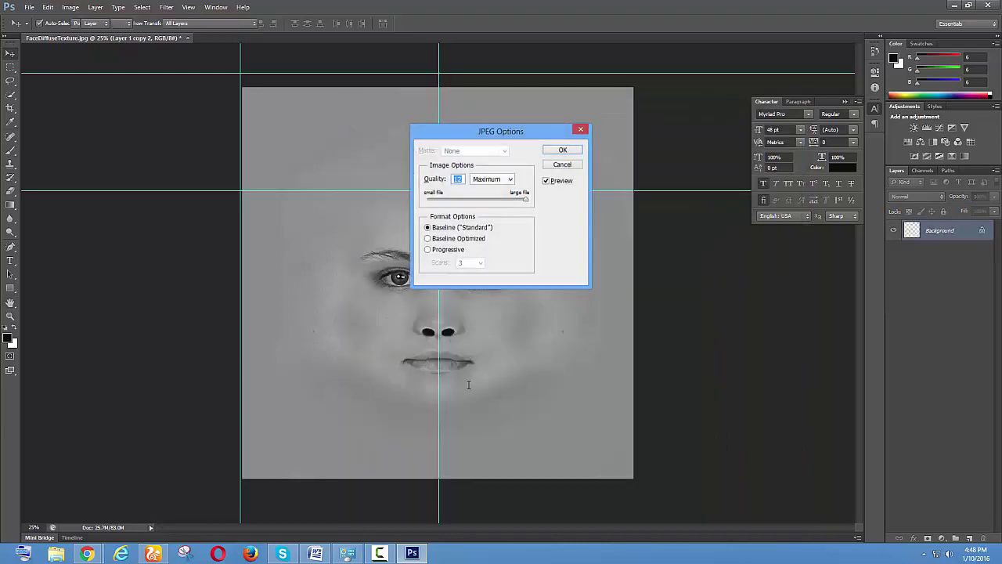
pyautogui.press('Return')
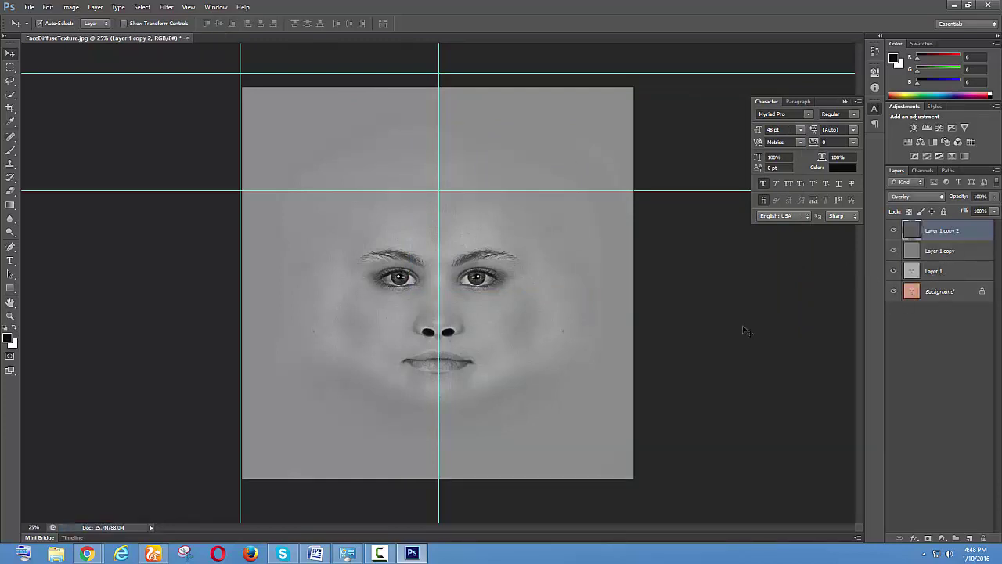
# Float the diffuse image, then open FaceSpecularTexture.jpg in its own floating window.
pyautogui.moveTo(157, 37); pyautogui.dragTo(168, 83)
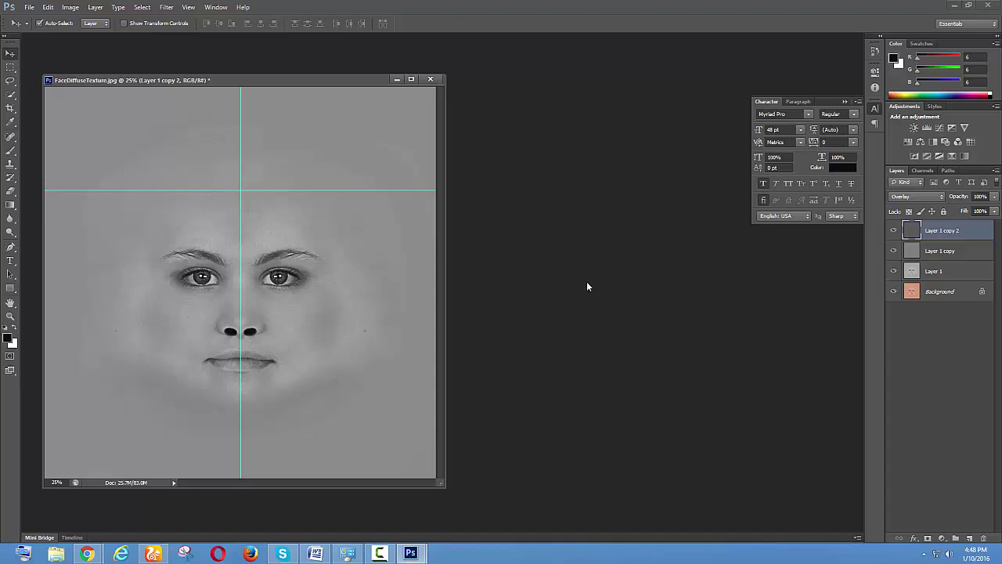
pyautogui.hotkey('ctrl', 'o')
pyautogui.doubleClick(509, 171)
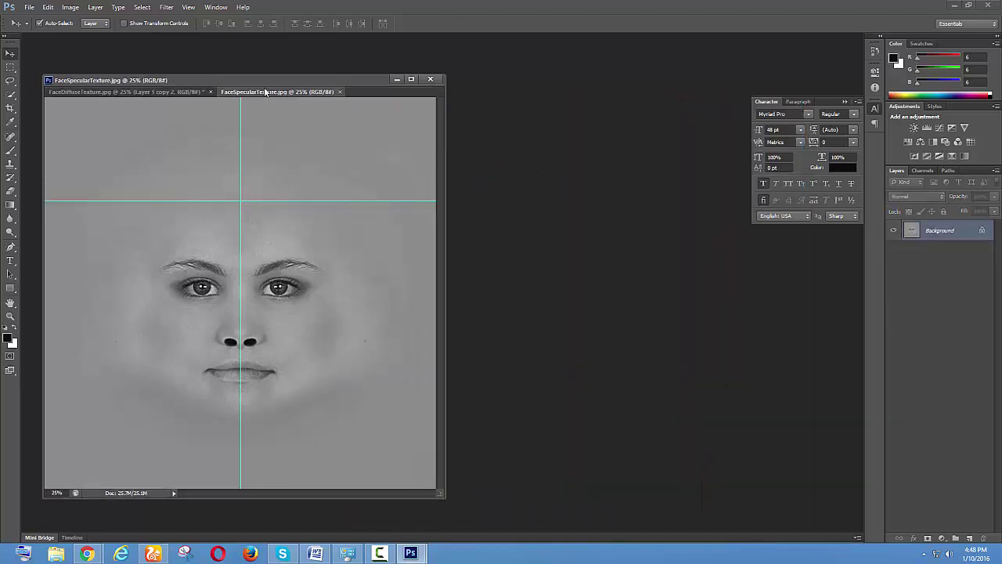
pyautogui.moveTo(266, 92); pyautogui.dragTo(330, 142)
# Apply a Gaussian Blur with radius 10 to the specular image.
pyautogui.click(166, 7)
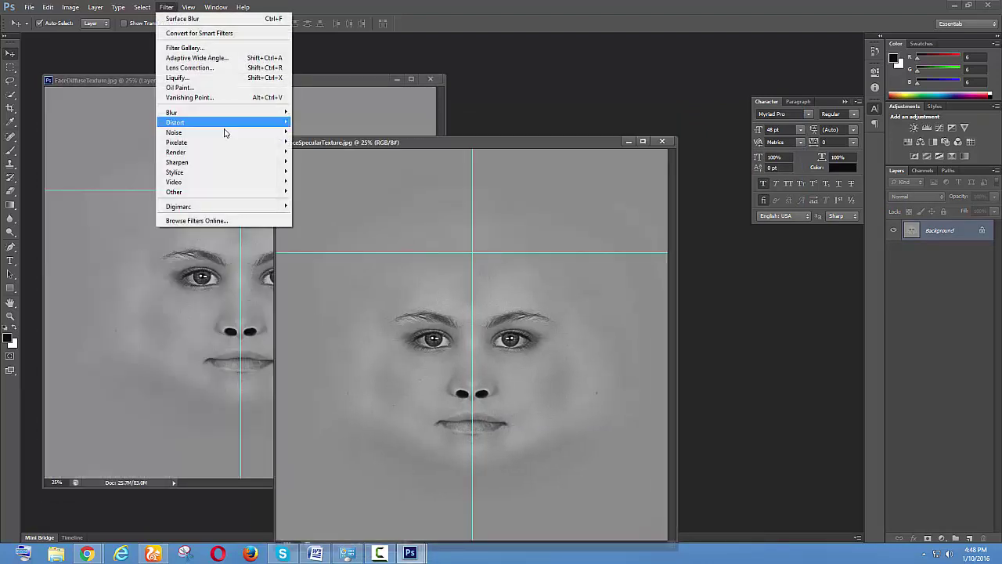
pyautogui.moveTo(243, 114)
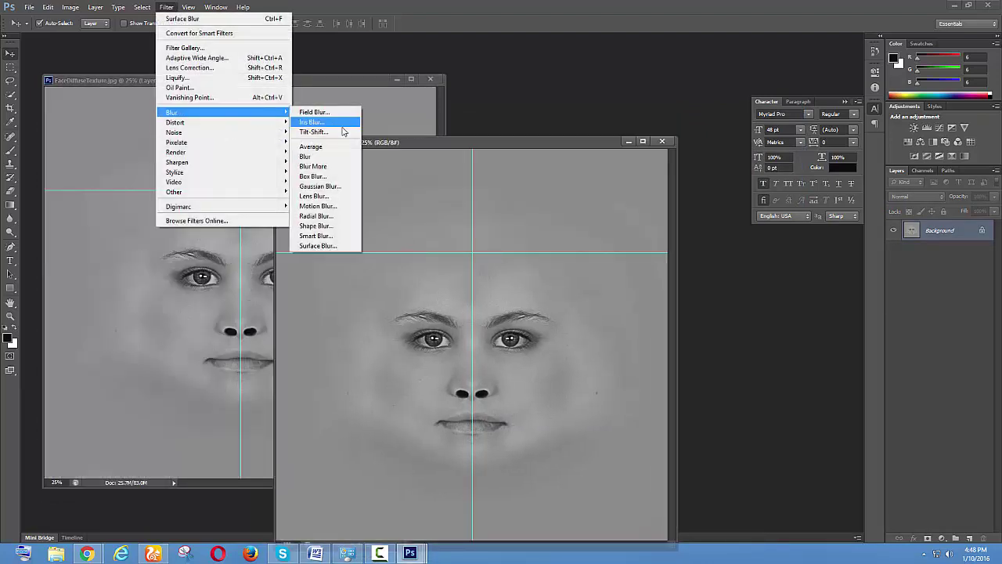
pyautogui.click(341, 193)
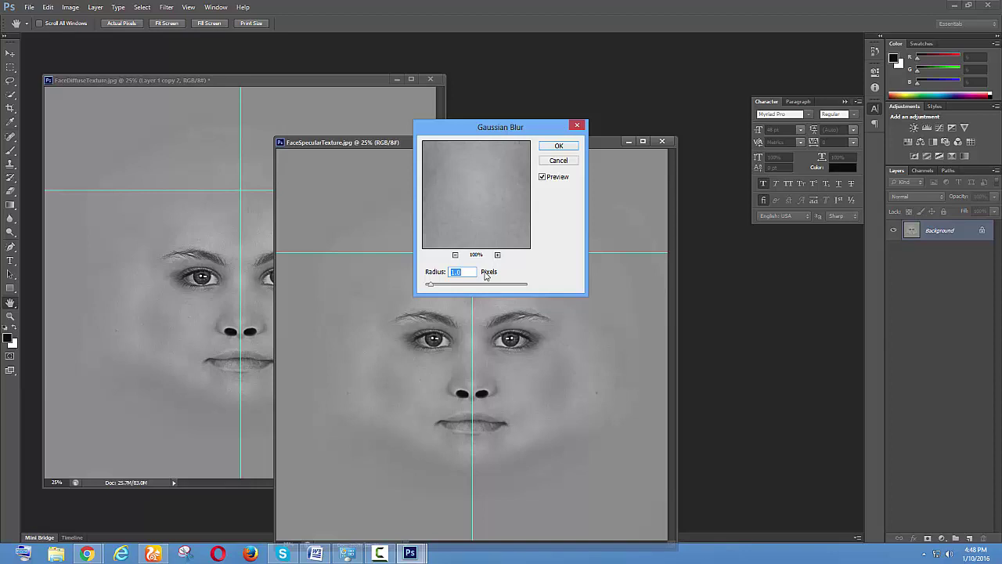
pyautogui.write('10')
pyautogui.press('Return')
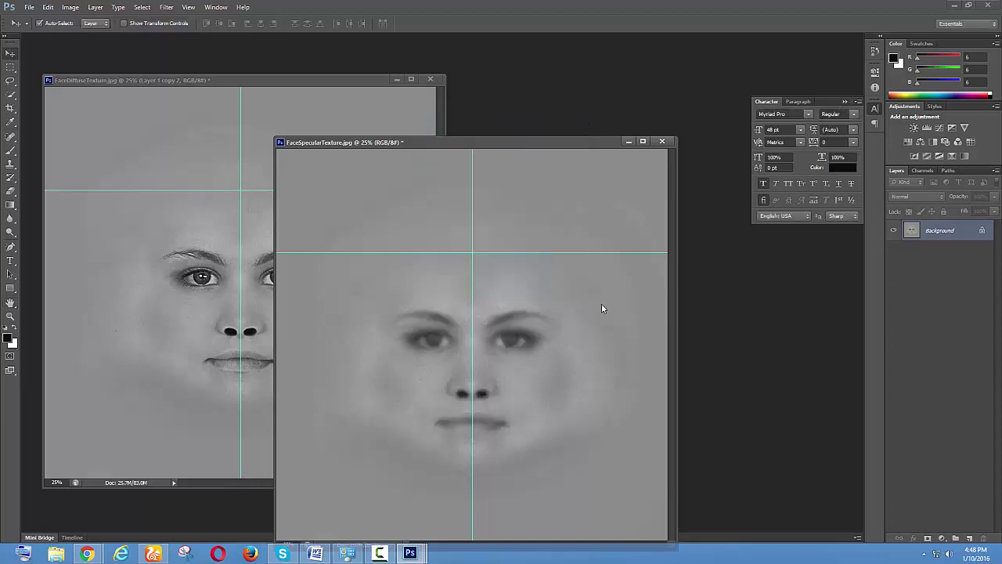
# Save the blurred image as JPEG, inserting Blur into the name to make FaceSpecularBlurTexture.
pyautogui.hotkey('ctrl', 'shift', 's')
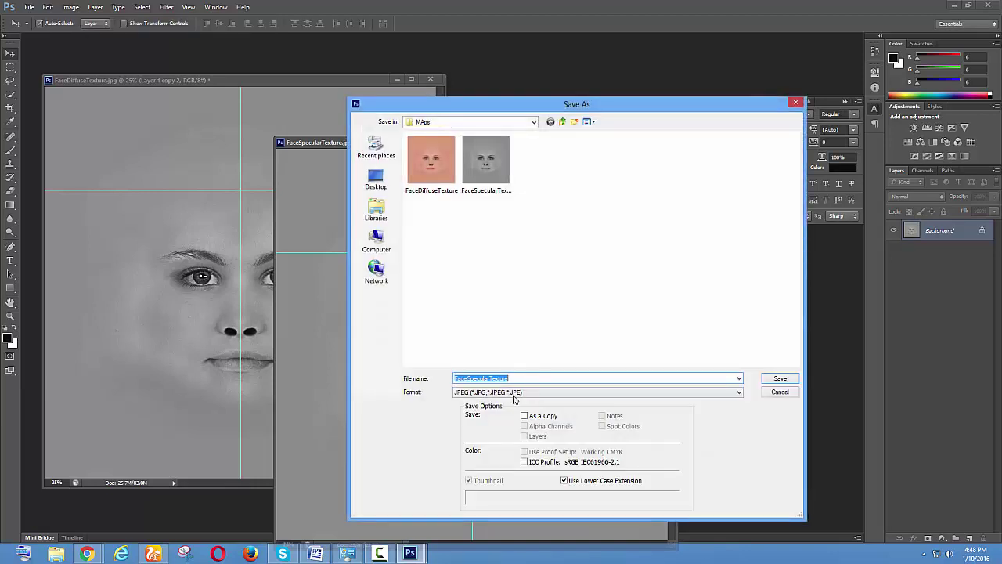
pyautogui.click(489, 378)
pyautogui.write('Blur')
pyautogui.press('Return')
pyautogui.press('Return')
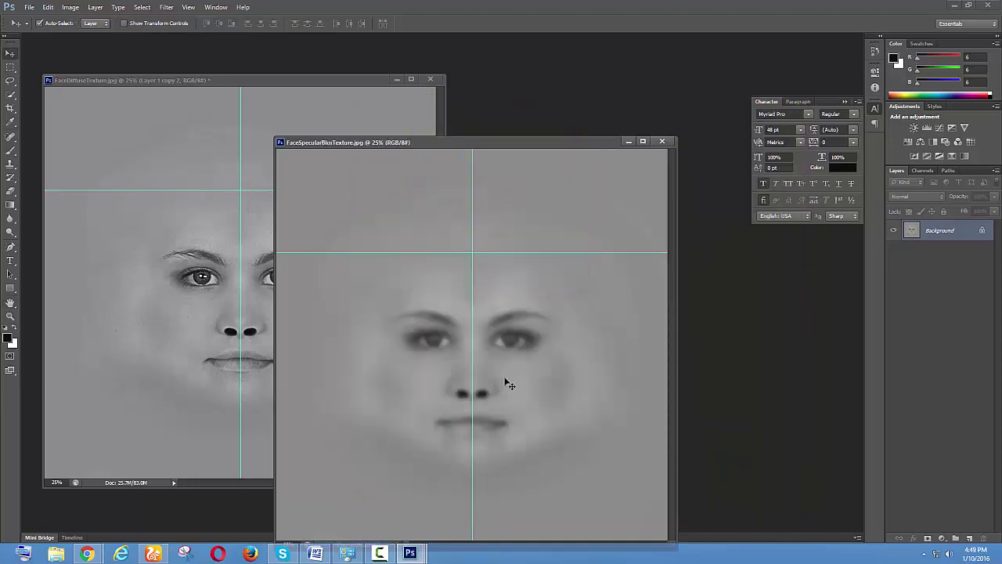
# Close the blurred specular image, merge the diffuse layers into one Background, and switch to Word.
pyautogui.click(663, 142)
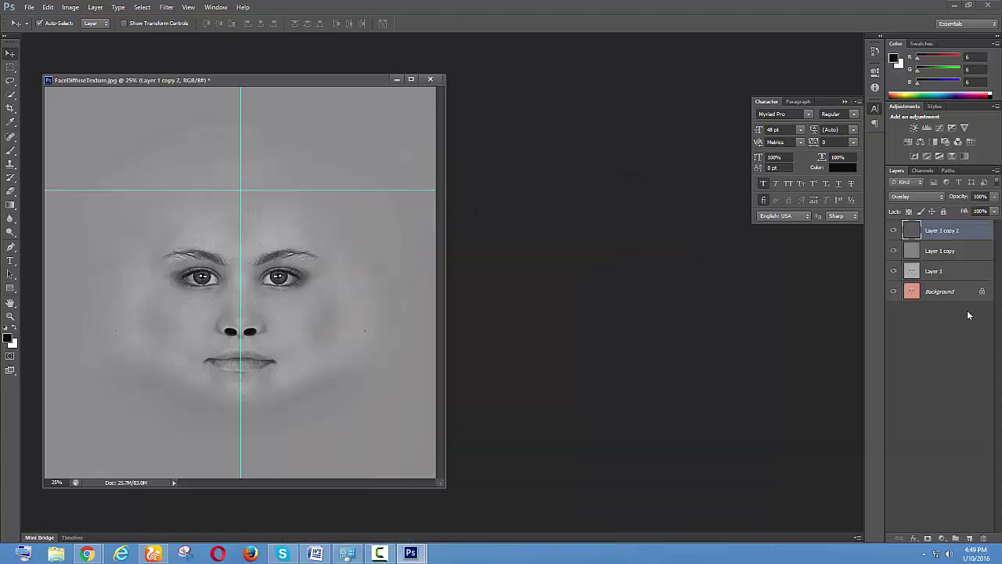
pyautogui.keyDown('shift'); pyautogui.click(938, 271); pyautogui.keyUp('shift')
pyautogui.hotkey('ctrl', 'shift', 'e')
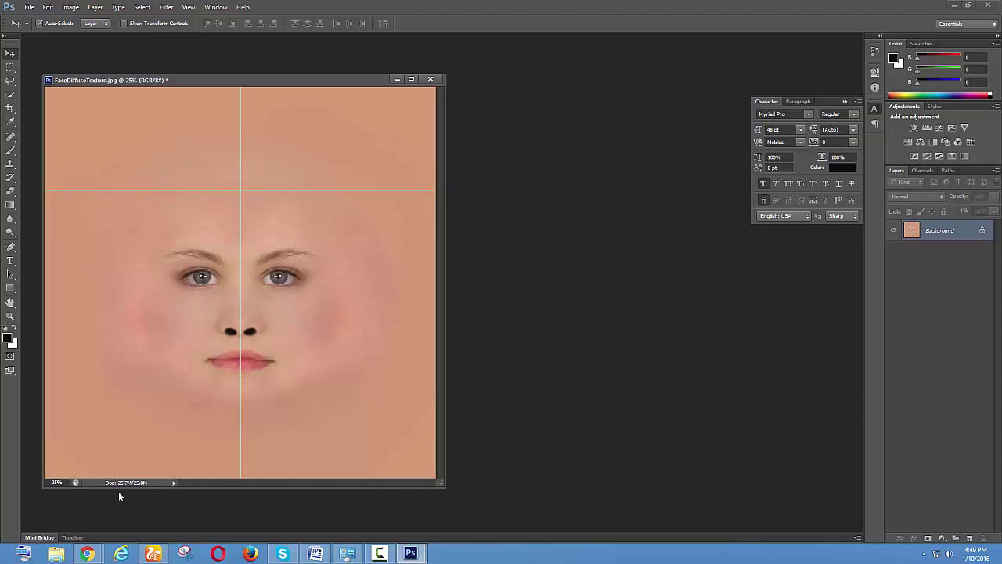
pyautogui.click(315, 554)
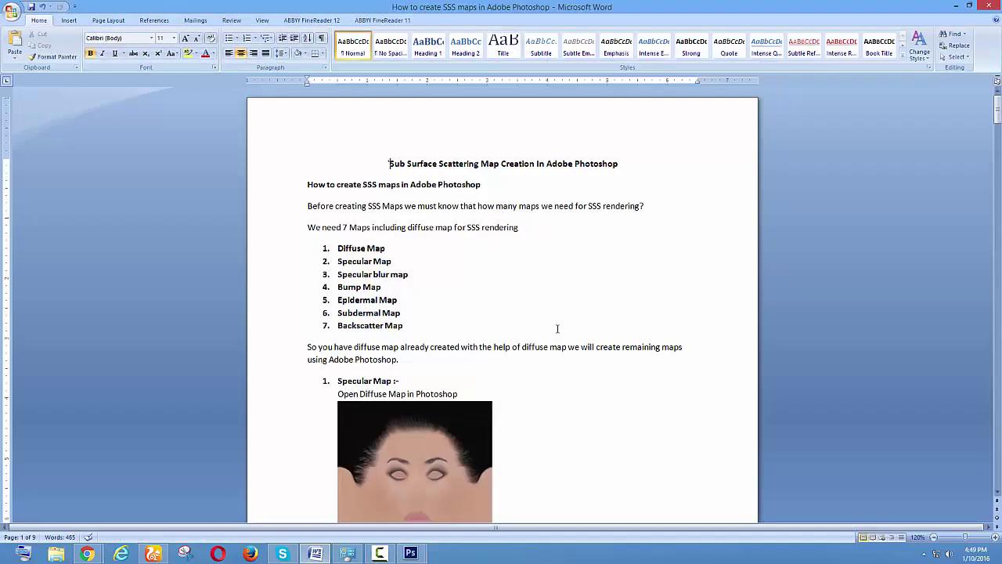
# Scroll the Word tutorial down to the Subdermal Map section, then minimize Word.
pyautogui.scroll(-20, 557, 328)
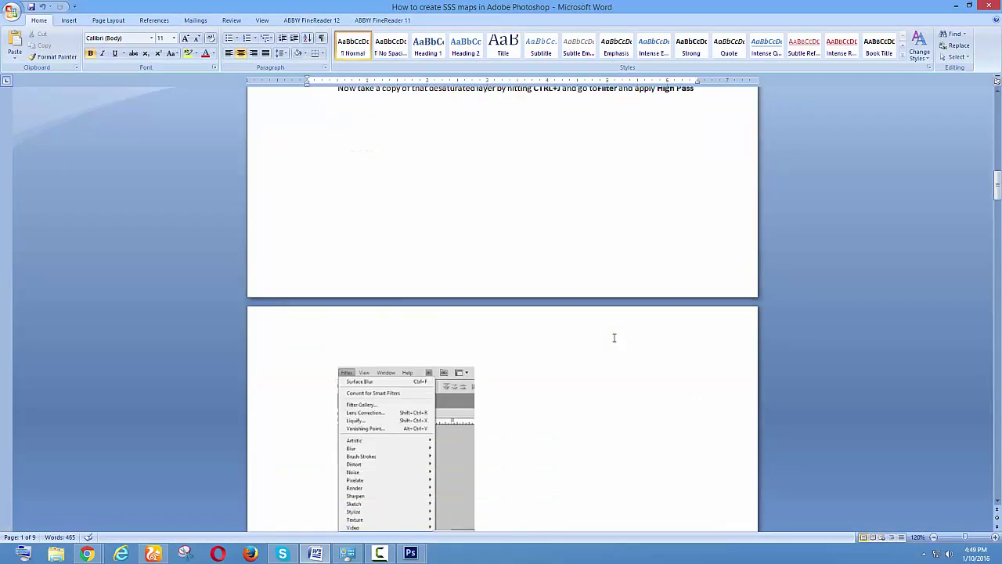
pyautogui.scroll(-20, 614, 337)
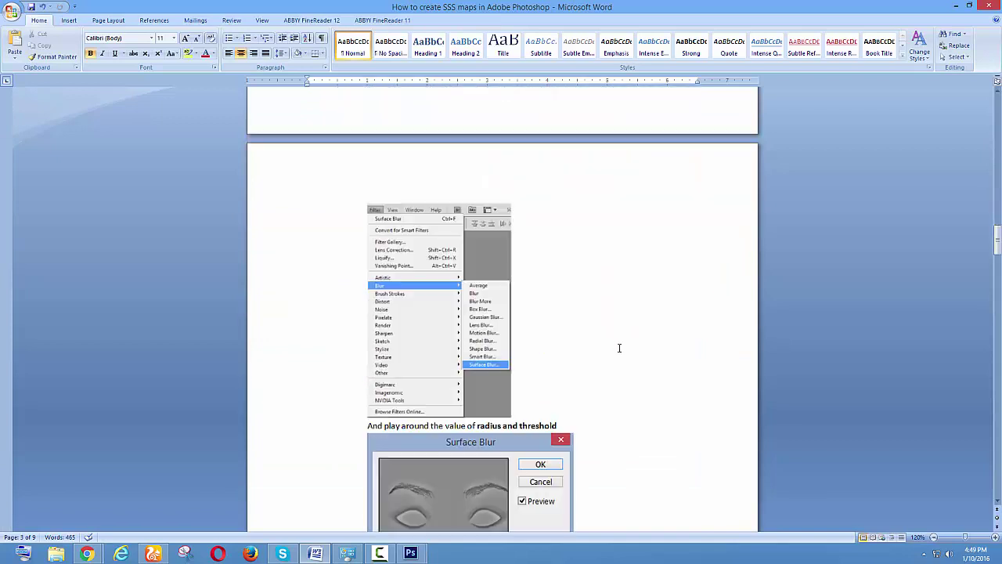
pyautogui.scroll(-10, 619, 348)
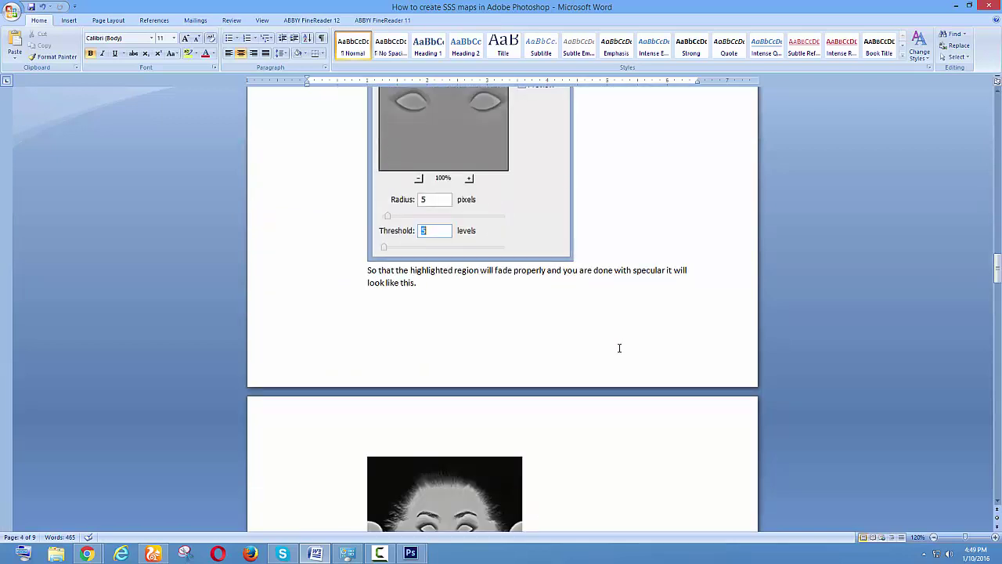
pyautogui.scroll(-10, 618, 347)
pyautogui.scroll(-15, 618, 348)
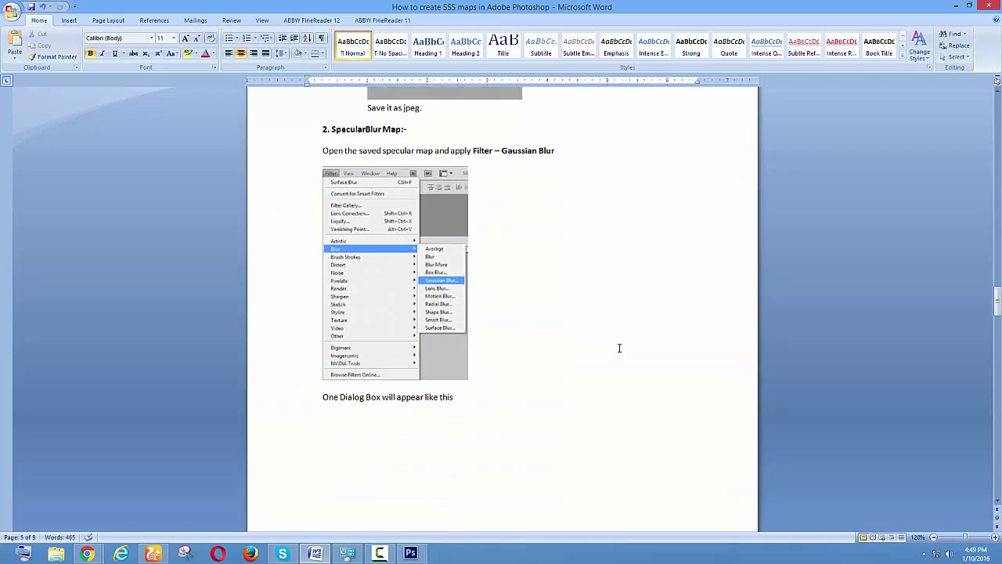
pyautogui.scroll(-5, 621, 347)
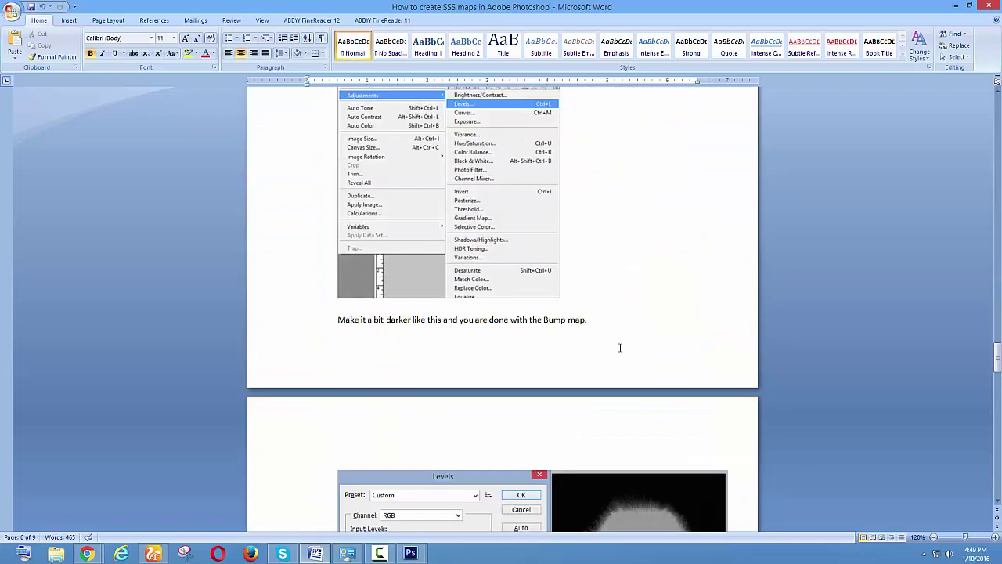
pyautogui.scroll(1, 620, 348)
pyautogui.scroll(-2, 620, 348)
pyautogui.scroll(2, 620, 348)
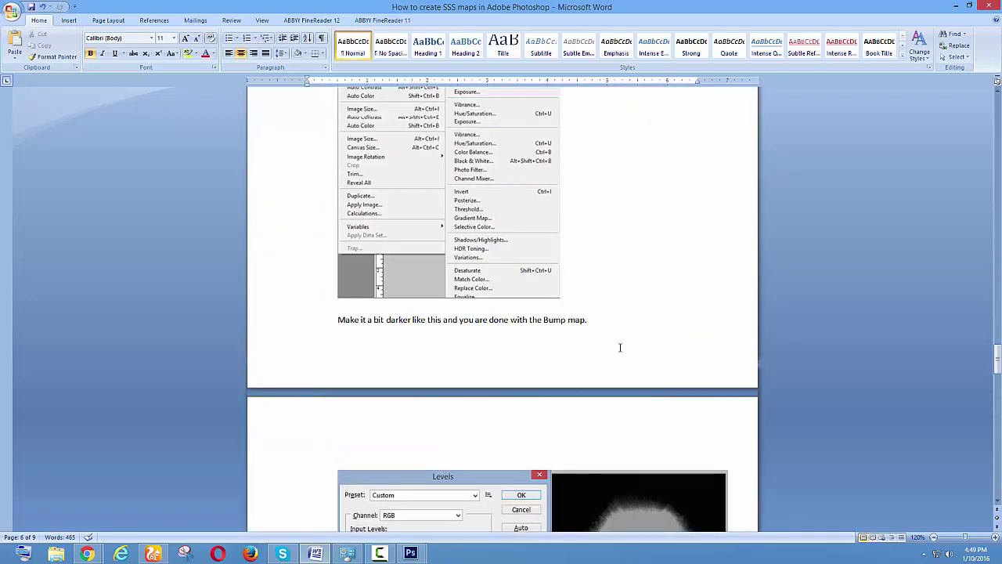
pyautogui.scroll(-6, 621, 347)
pyautogui.scroll(-15, 619, 350)
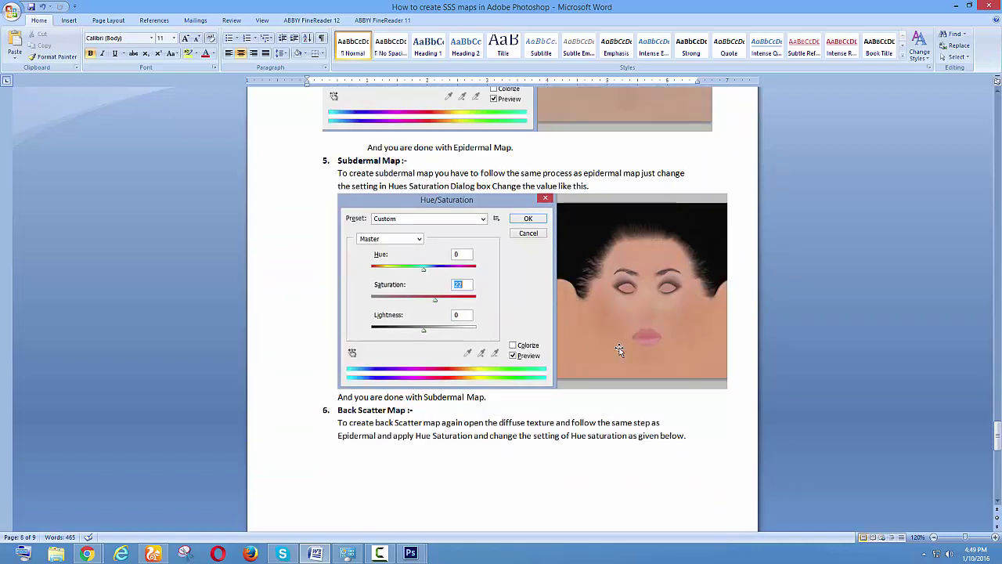
pyautogui.scroll(-2, 619, 350)
pyautogui.scroll(1, 618, 349)
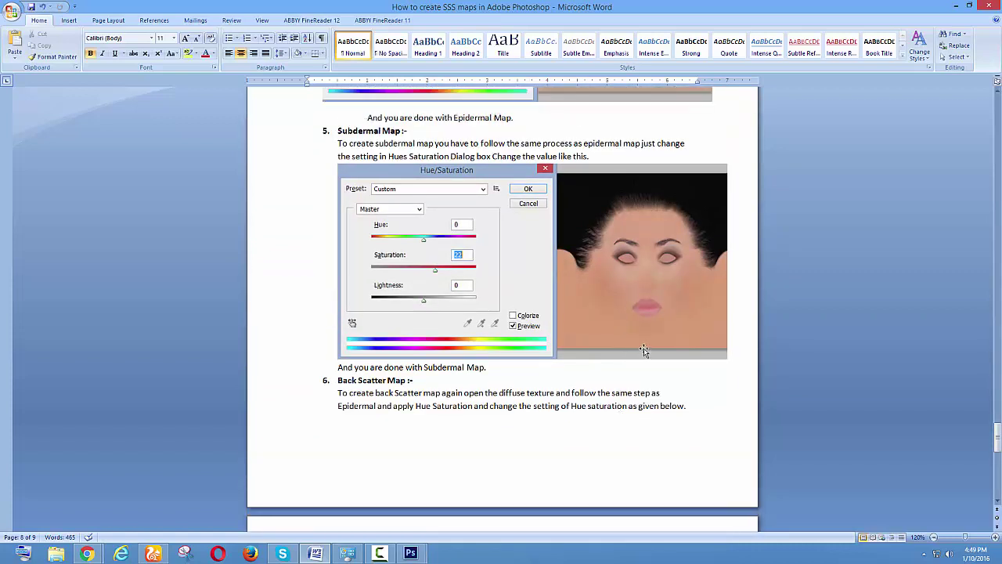
pyautogui.click(960, 7)
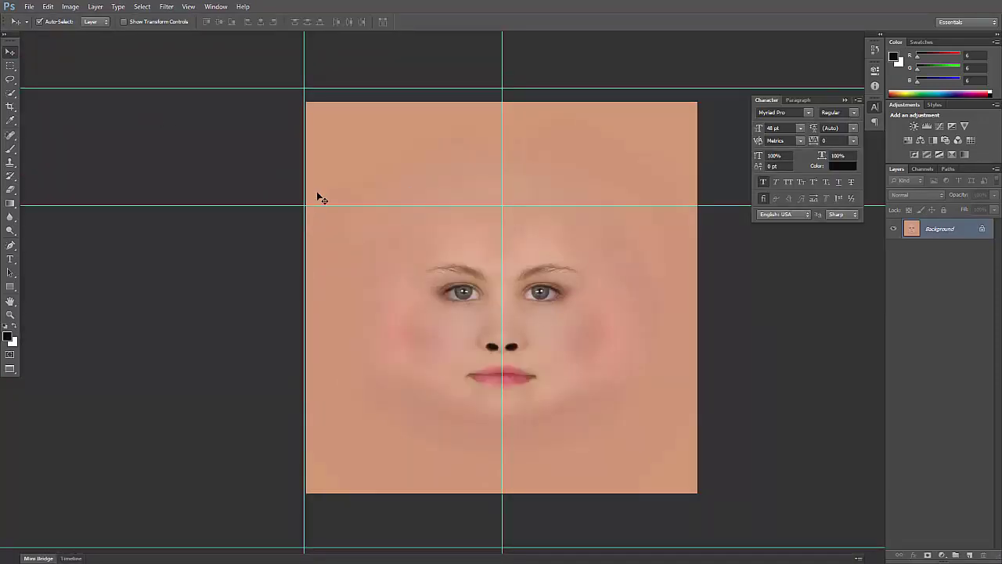
# Raise the face texture's saturation to 22 in Hue/Saturation.
pyautogui.hotkey('ctrl', 'u')
pyautogui.moveTo(786, 227); pyautogui.dragTo(748, 290)
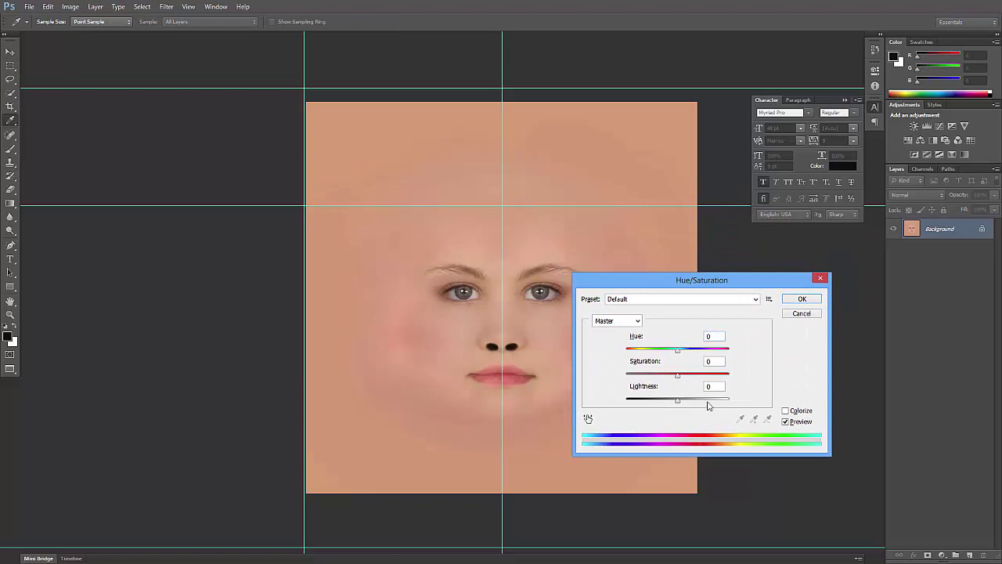
pyautogui.doubleClick(714, 361)
pyautogui.write('22')
pyautogui.click(802, 299)
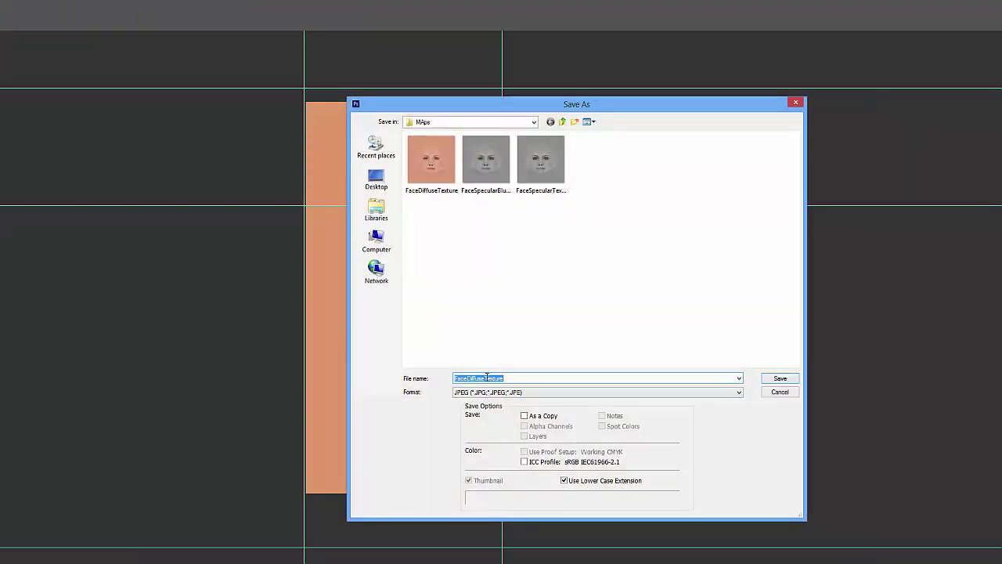
# Save the JPEG as FaceSubdermalTexture and switch back to the Word tutorial.
pyautogui.moveTo(487, 377)
pyautogui.mouseDown()
pyautogui.moveTo(459, 380)
pyautogui.moveTo(469, 379)
pyautogui.mouseUp()
pyautogui.write('Subdermal')
pyautogui.press('Return')
pyautogui.press('Return')
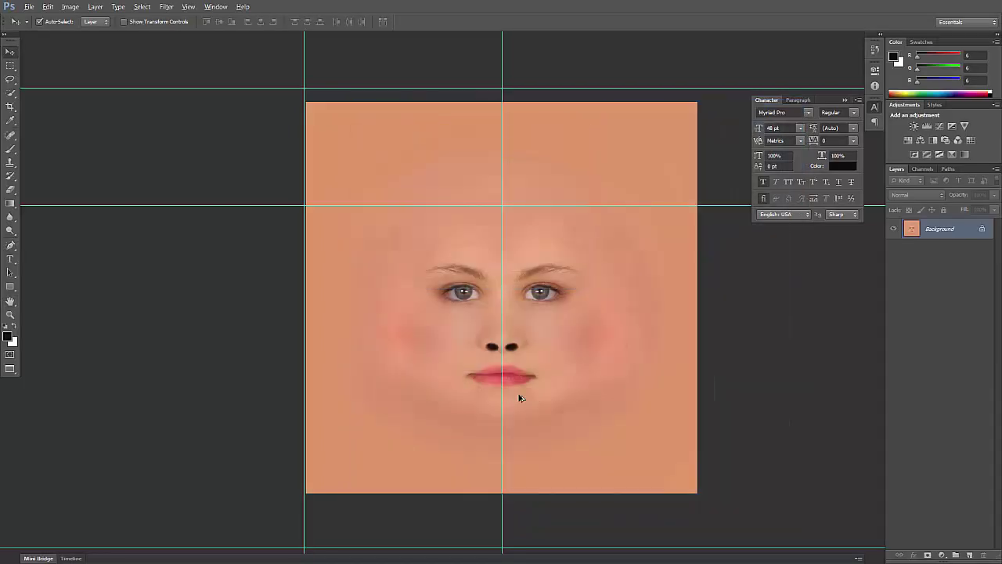
pyautogui.hotkey('alt', 'Tab')
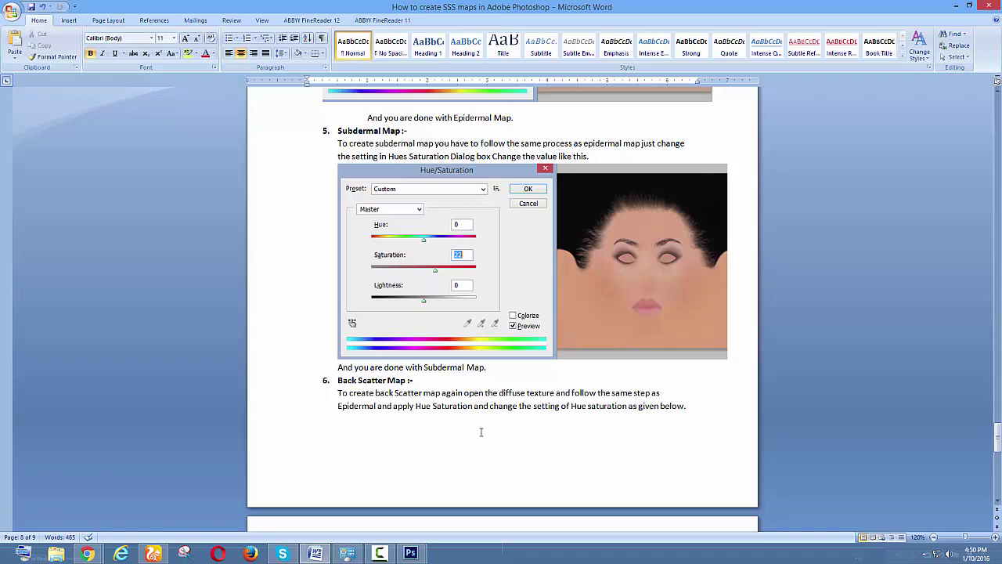
# Compare the Epidermal and Subdermal Hue/Saturation settings in the Word guide, then return to Photoshop.
pyautogui.scroll(8, 481, 431)
pyautogui.scroll(-3, 481, 431)
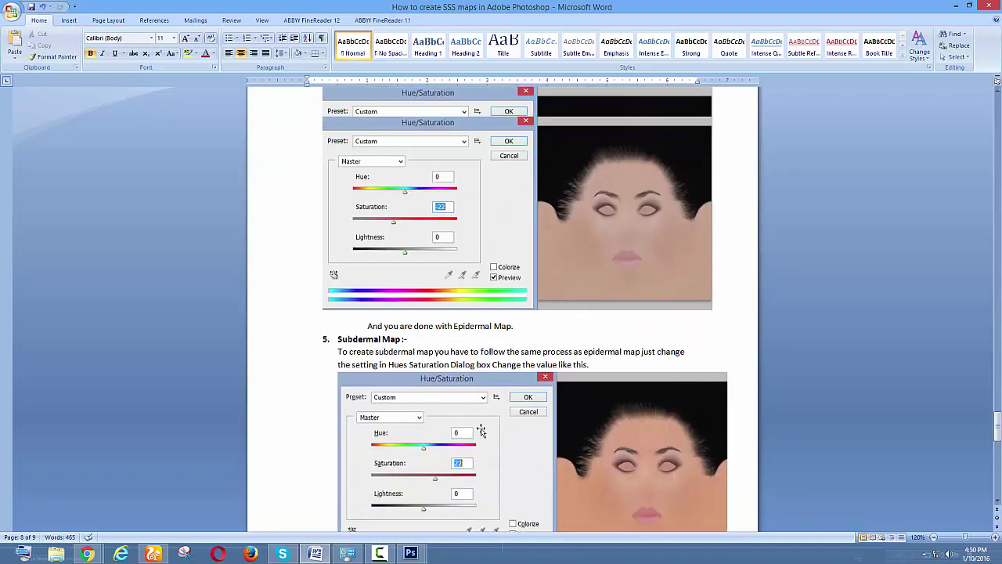
pyautogui.scroll(15, 481, 431)
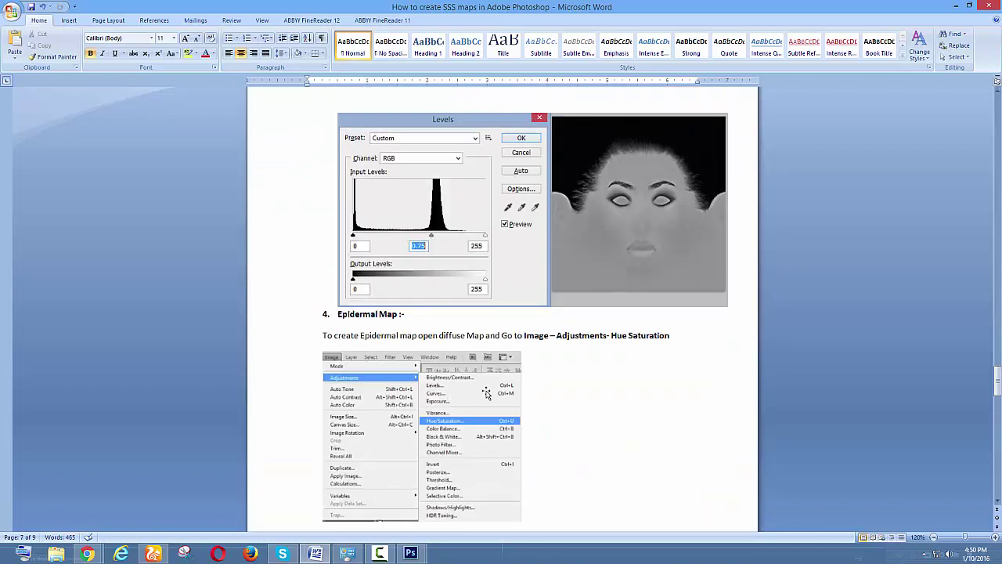
pyautogui.scroll(-3, 546, 366)
pyautogui.scroll(-10, 564, 306)
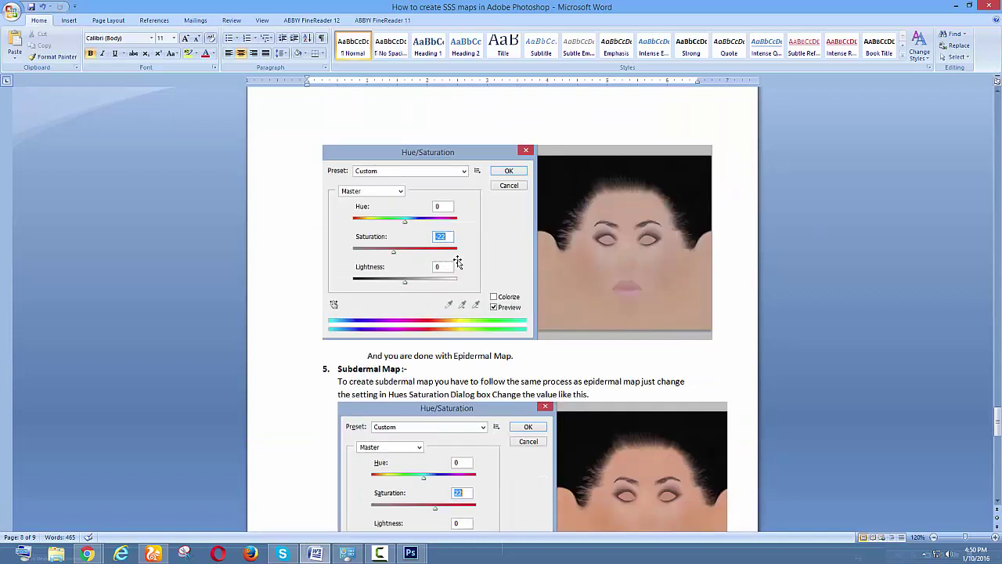
pyautogui.click(956, 5)
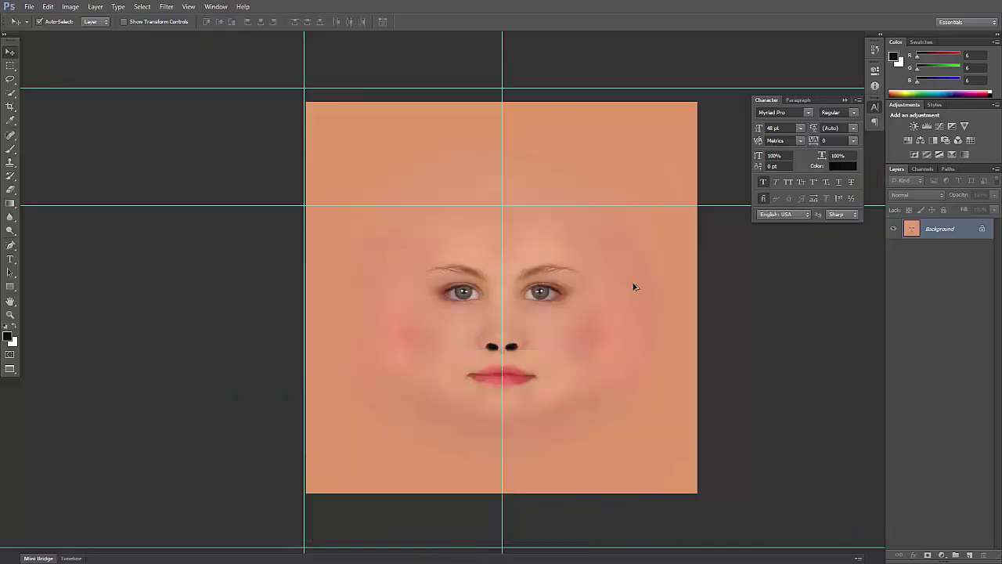
# Lower the face texture's saturation to -22 with Hue/Saturation.
pyautogui.hotkey('ctrl', 'u')
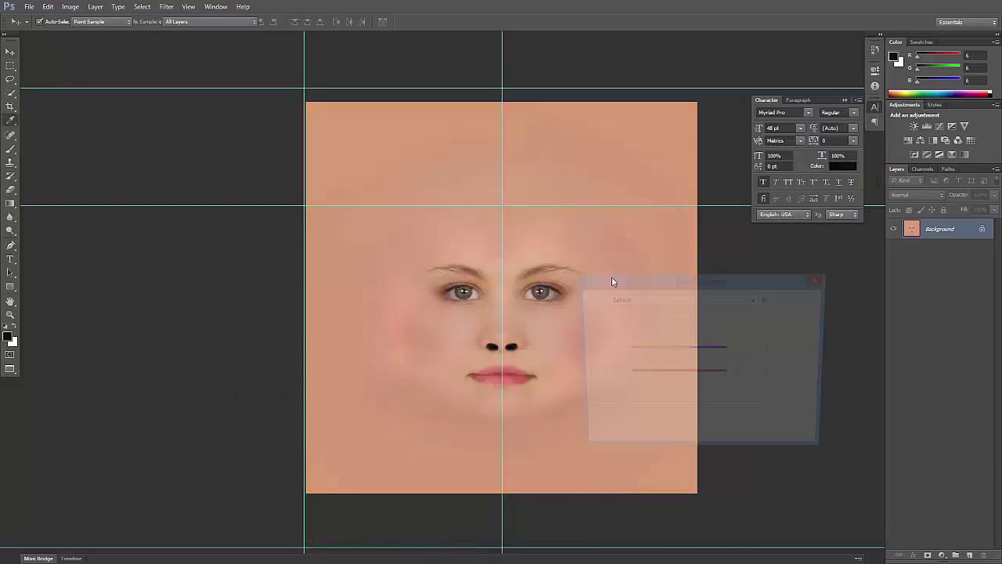
pyautogui.click(670, 363)
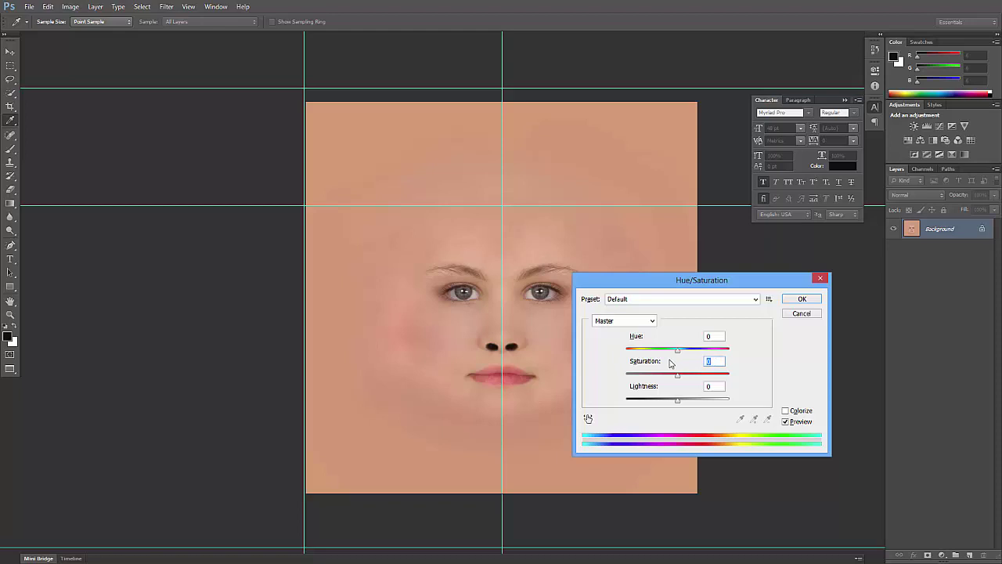
pyautogui.write('-22')
pyautogui.press('Return')
pyautogui.press('v')
# Save the texture as the JPEG FaceEpidermalTexture in the MAps folder.
pyautogui.hotkey('ctrl', 'shift', 's')
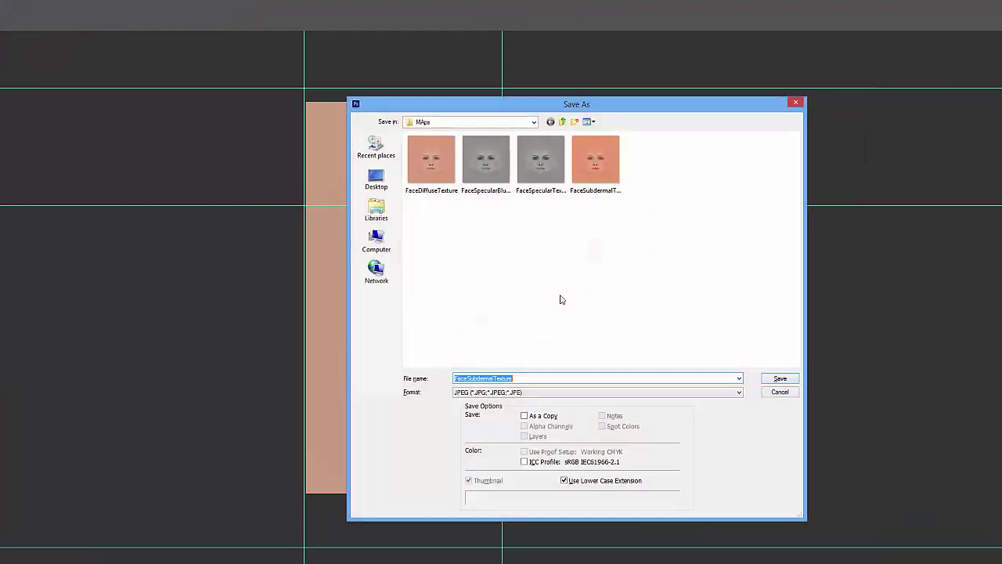
pyautogui.click(496, 378)
pyautogui.moveTo(493, 378); pyautogui.dragTo(468, 388)
pyautogui.write('Epi')
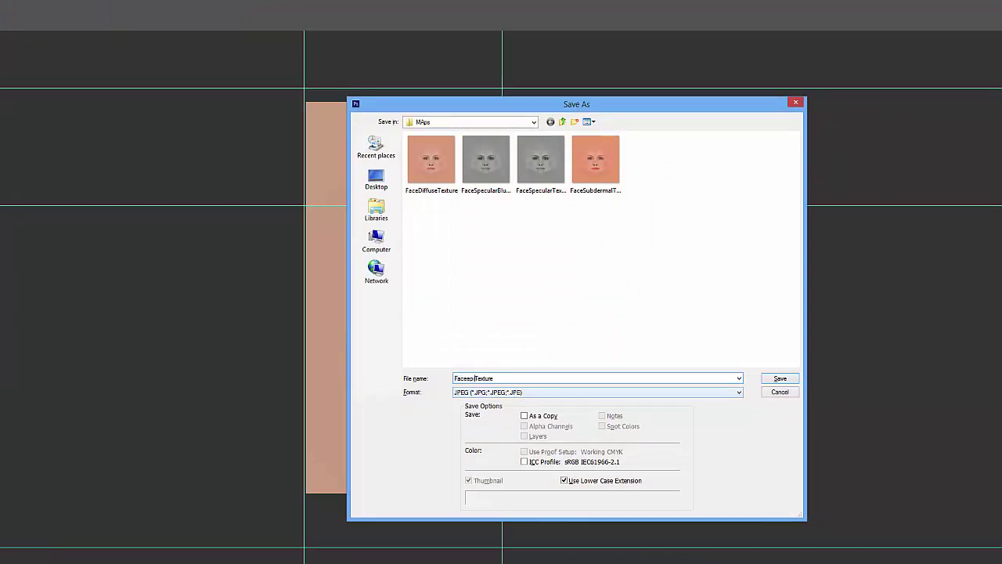
pyautogui.write('dermal')
pyautogui.press('BackSpace')
pyautogui.write('E')
pyautogui.press('BackSpace')
pyautogui.write('u')
pyautogui.write('Epi')
pyautogui.write('er')
pyautogui.press('Return')
pyautogui.press('Return')
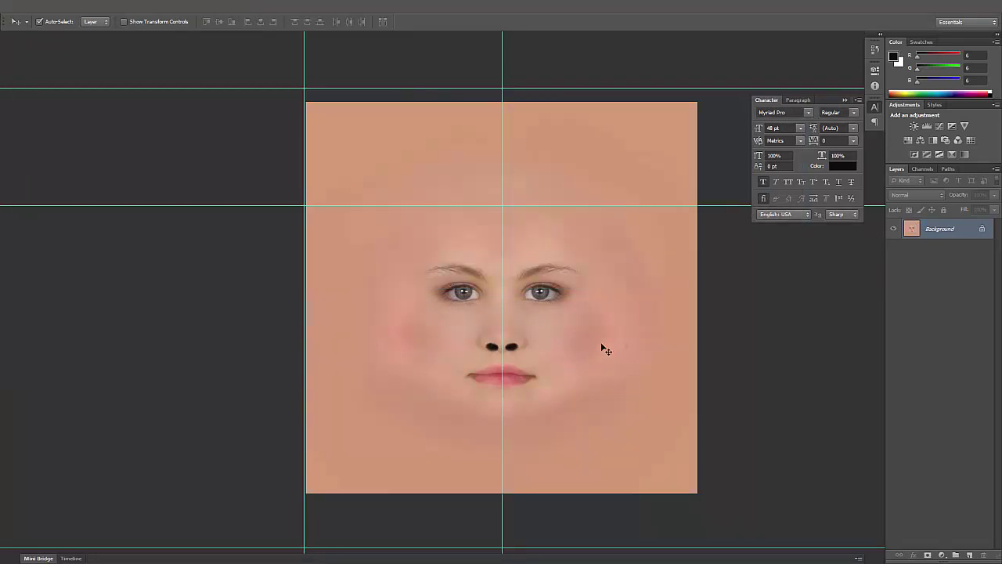
# Leave full-screen mode and enlarge and reposition the FaceEpidermalTexture document window.
pyautogui.hotkey('shift', 'f')
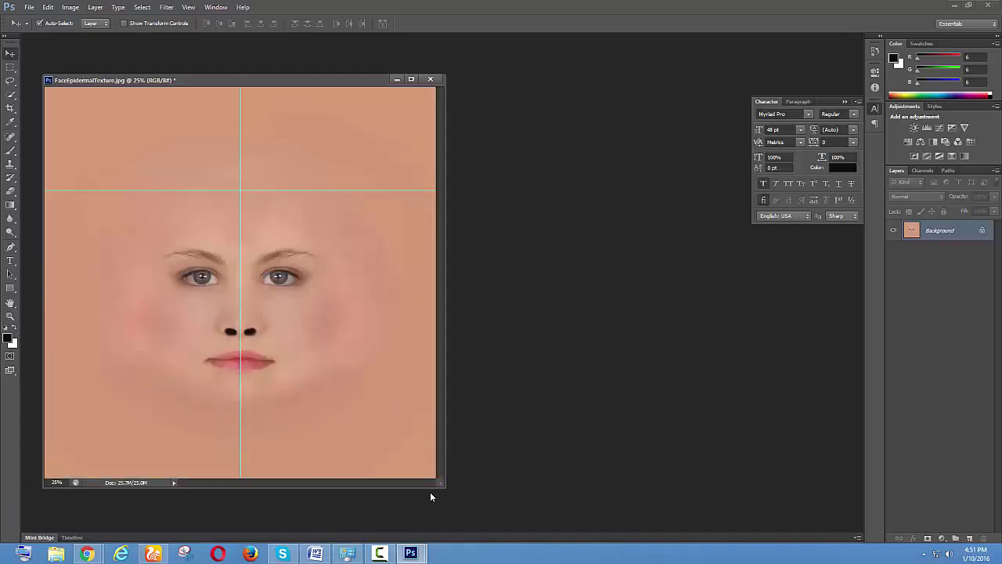
pyautogui.moveTo(444, 486); pyautogui.dragTo(638, 528)
pyautogui.moveTo(442, 82); pyautogui.dragTo(512, 59)
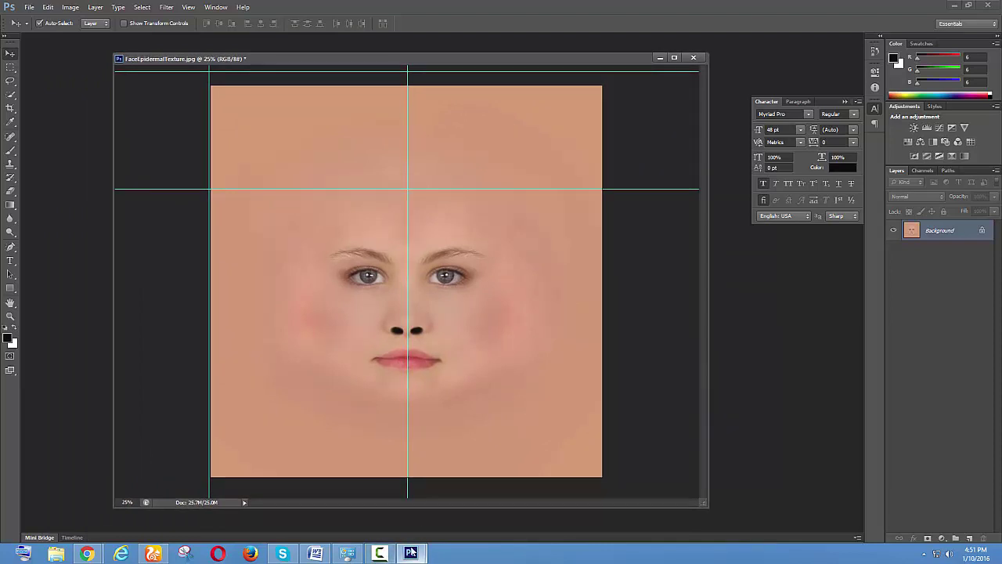
pyautogui.moveTo(413, 553)
pyautogui.moveTo(477, 491)
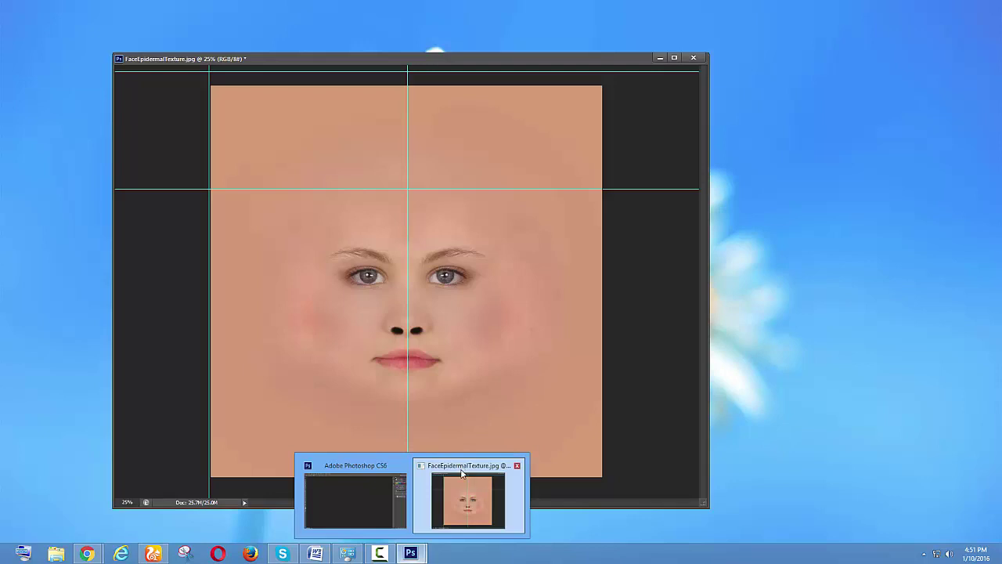
pyautogui.click(463, 472)
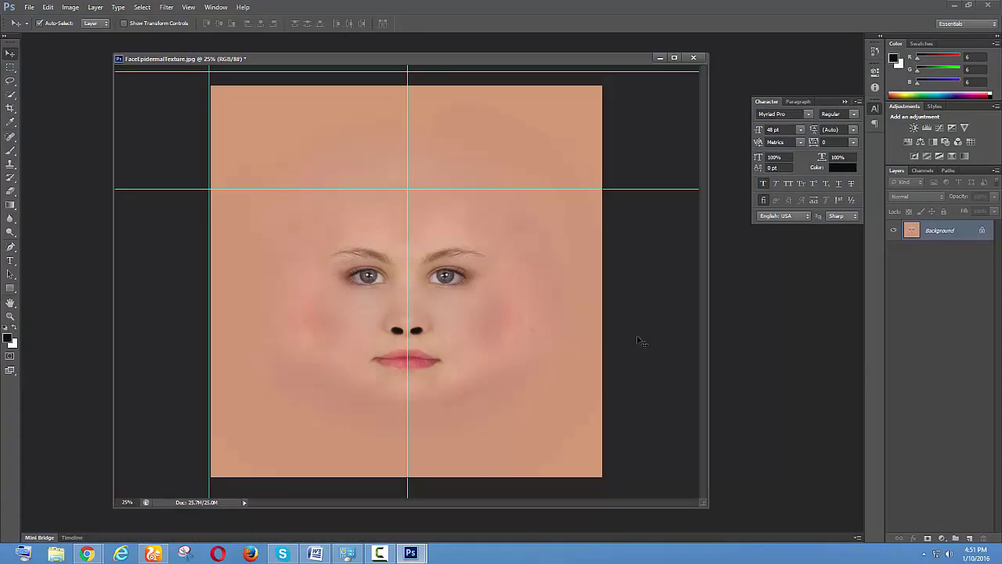
# Read the Word guide's Back Scatter Map settings: Hue -22, Saturation 50, Gaussian Blur 15.
pyautogui.click(316, 553)
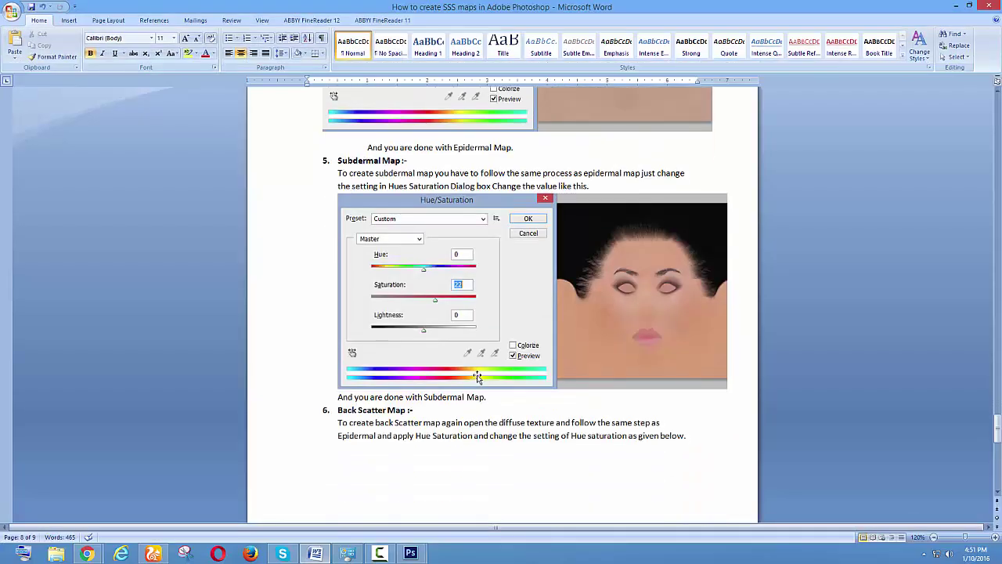
pyautogui.scroll(-5, 402, 322)
pyautogui.scroll(8, 518, 350)
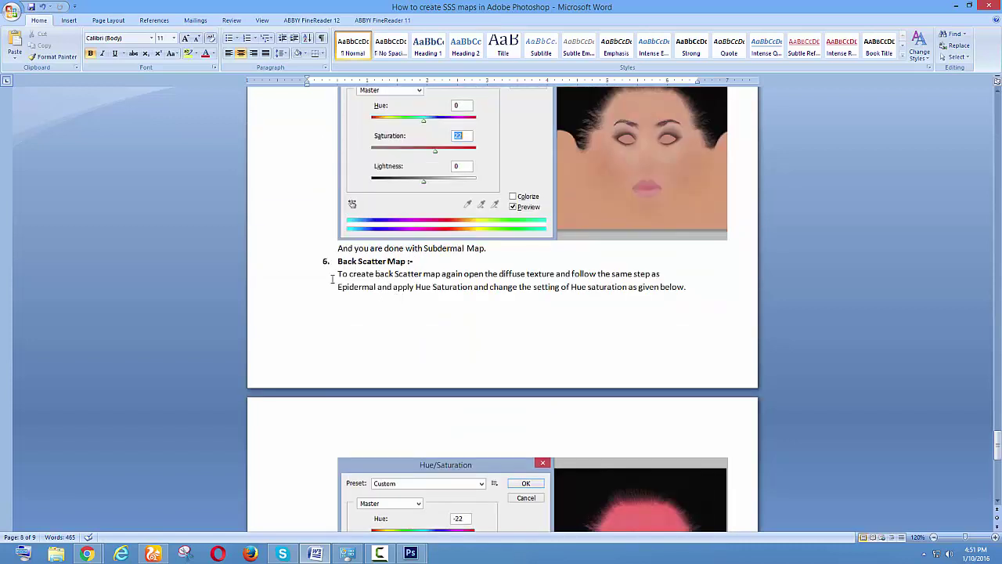
pyautogui.scroll(-6, 594, 351)
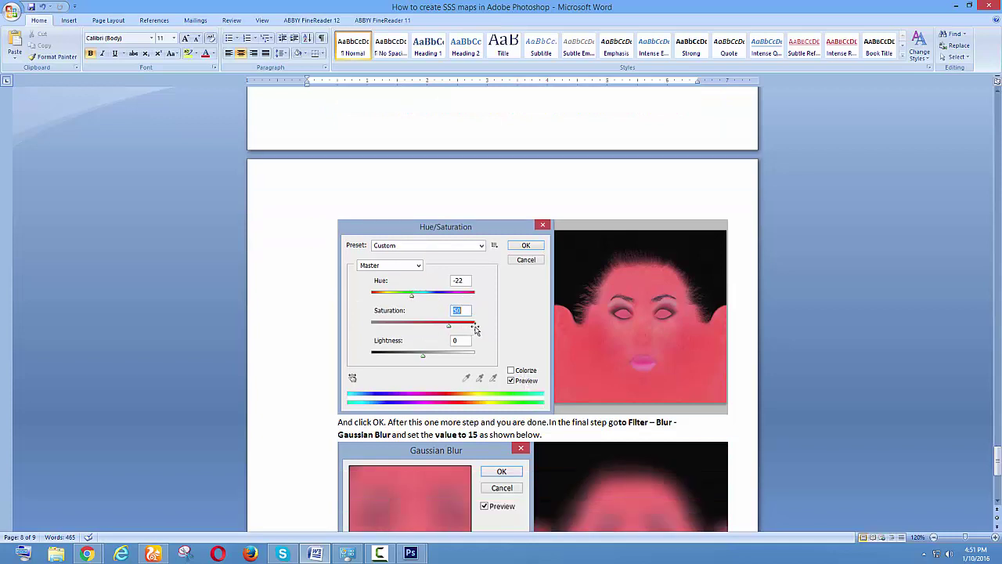
pyautogui.scroll(-7, 476, 330)
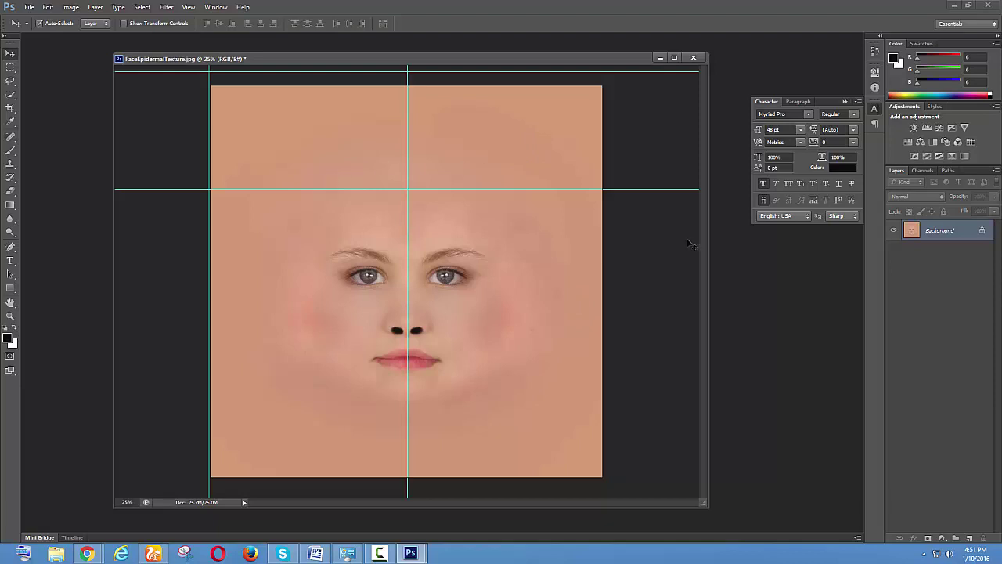
# Set Hue to -22 and Saturation to 50 on the face texture.
pyautogui.hotkey('ctrl', 'u')
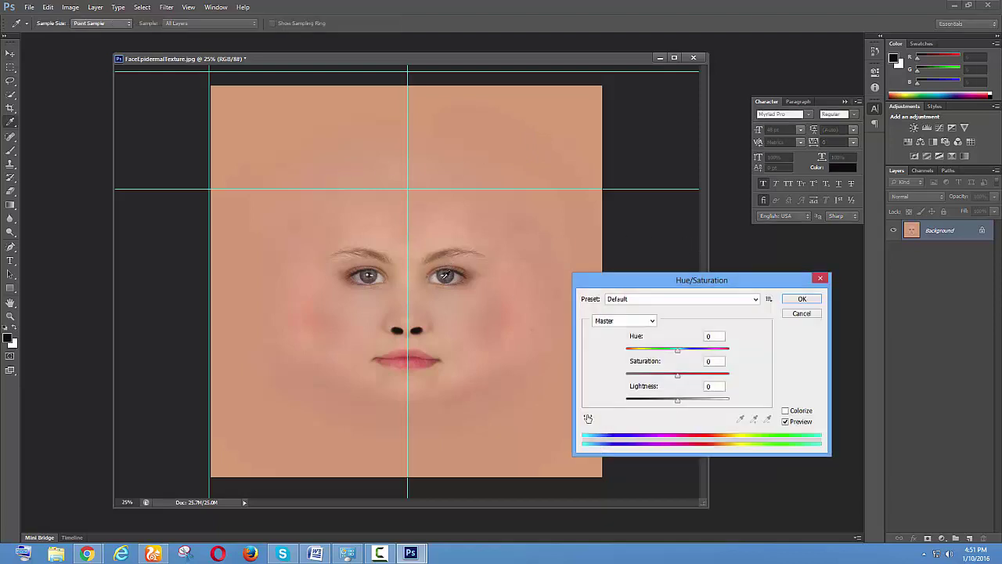
pyautogui.write('-22')
pyautogui.click(718, 360)
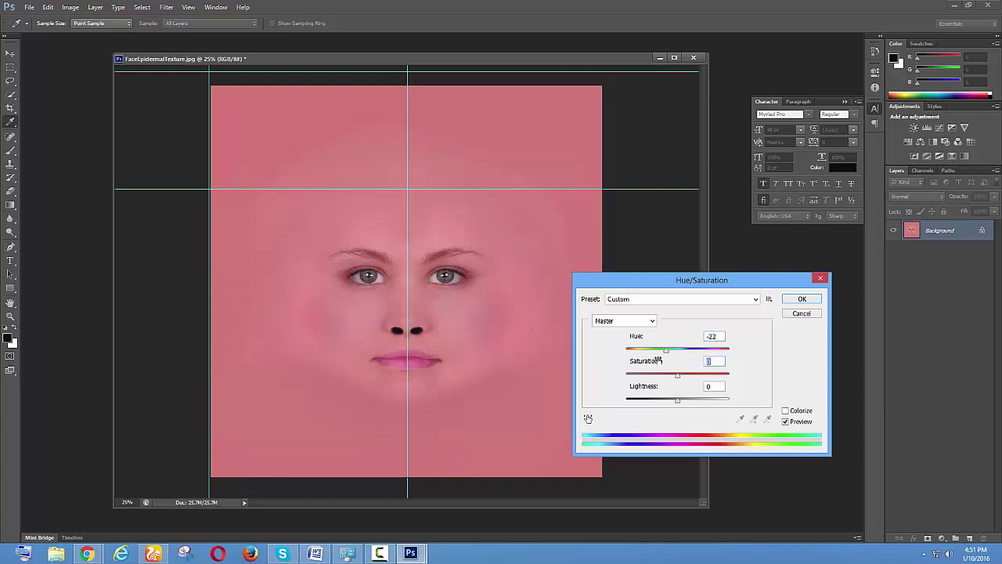
pyautogui.write('50')
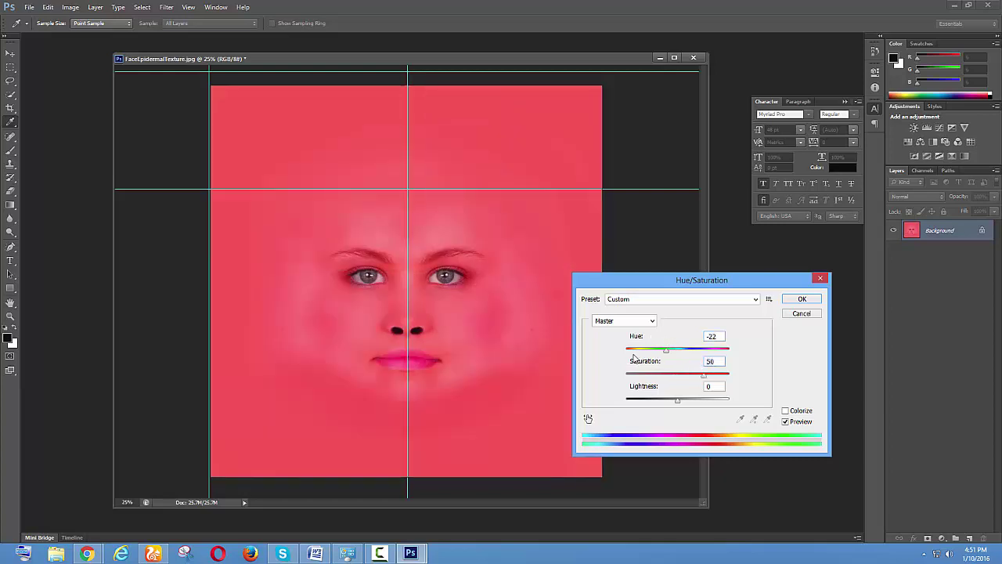
pyautogui.click(802, 299)
pyautogui.click(360, 189)
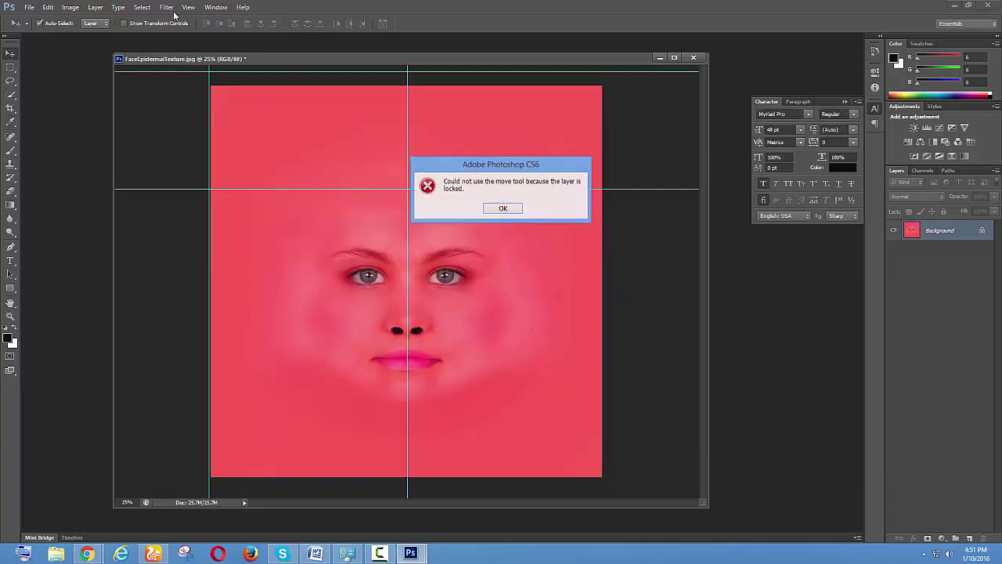
pyautogui.click(504, 207)
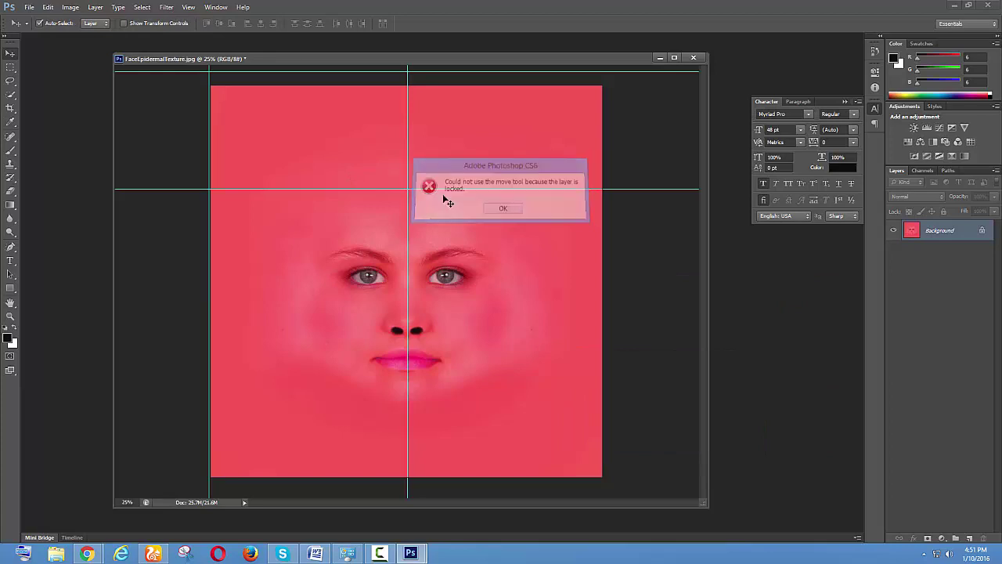
# Soften the texture with a 15-pixel Gaussian Blur.
pyautogui.click(166, 7)
pyautogui.moveTo(205, 112)
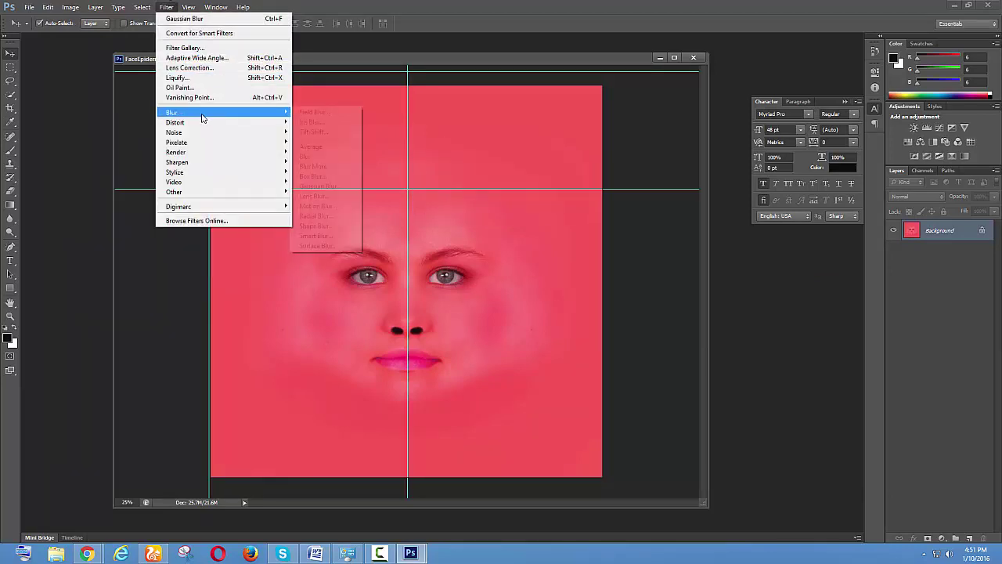
pyautogui.click(325, 186)
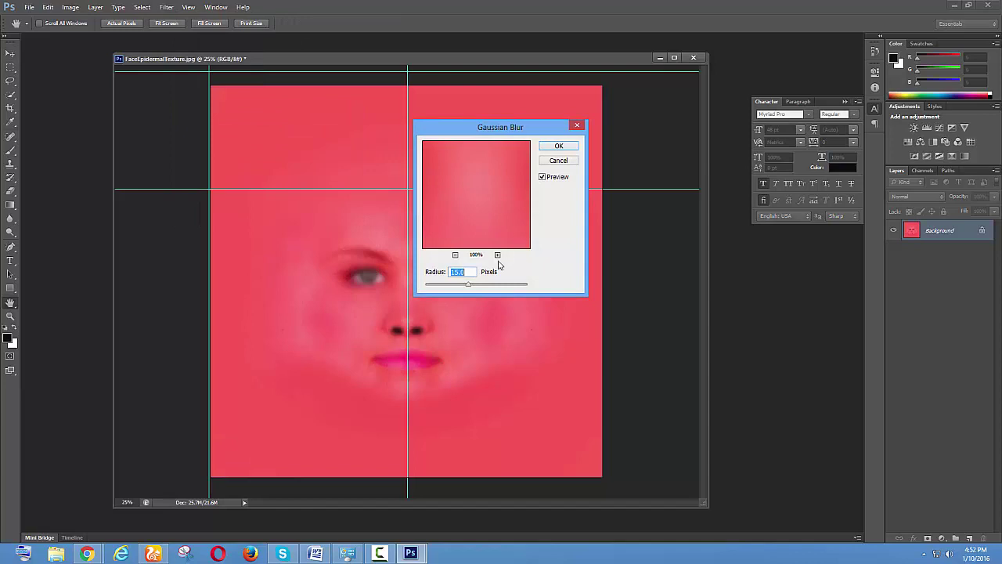
pyautogui.click(563, 151)
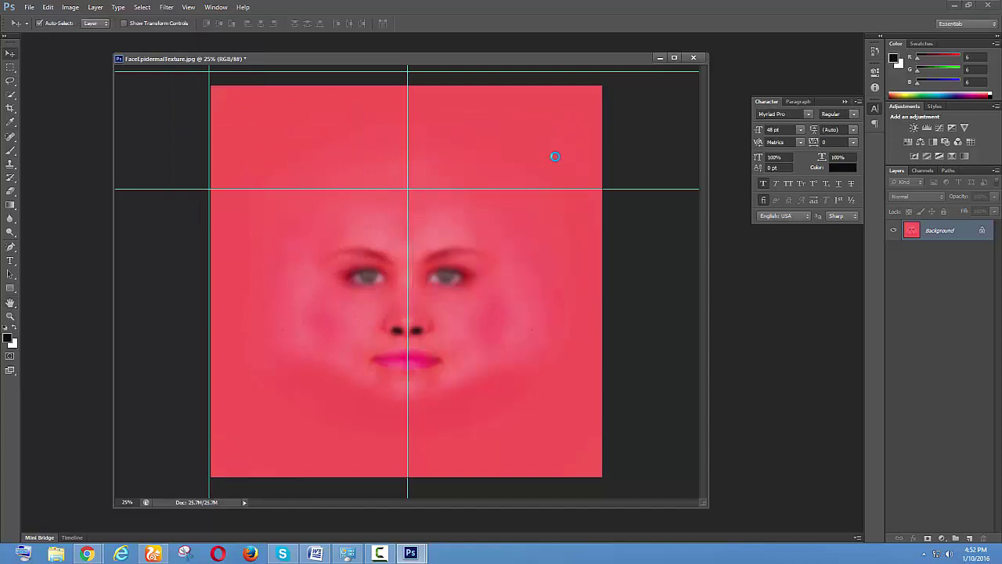
# Save the texture as FaceBackscatterTexture JPEG, then revert it to its original skin tone.
pyautogui.hotkey('ctrl', 'shift', 's')
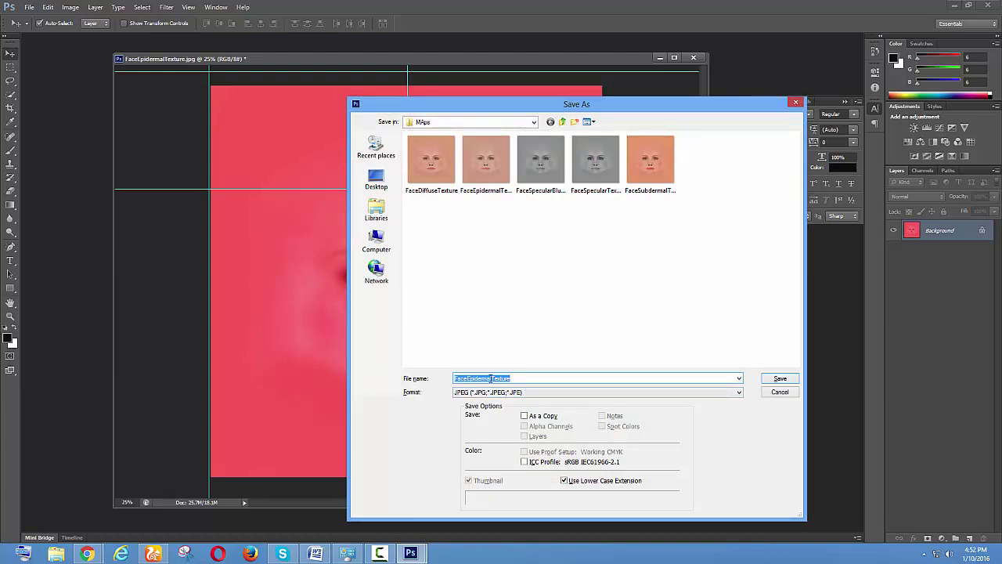
pyautogui.moveTo(491, 378); pyautogui.dragTo(471, 381)
pyautogui.write('Backscatter')
pyautogui.press('Return')
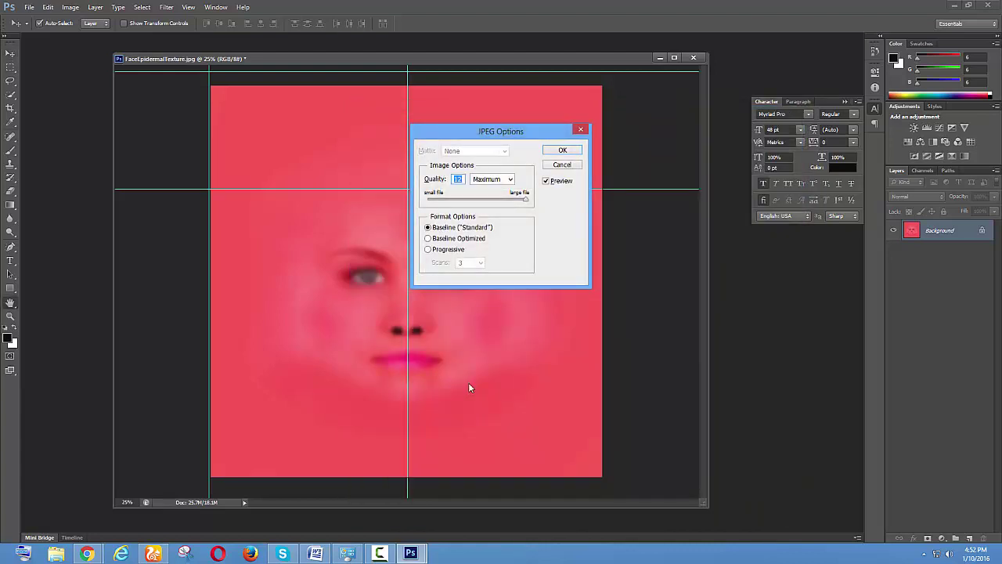
pyautogui.press('Return')
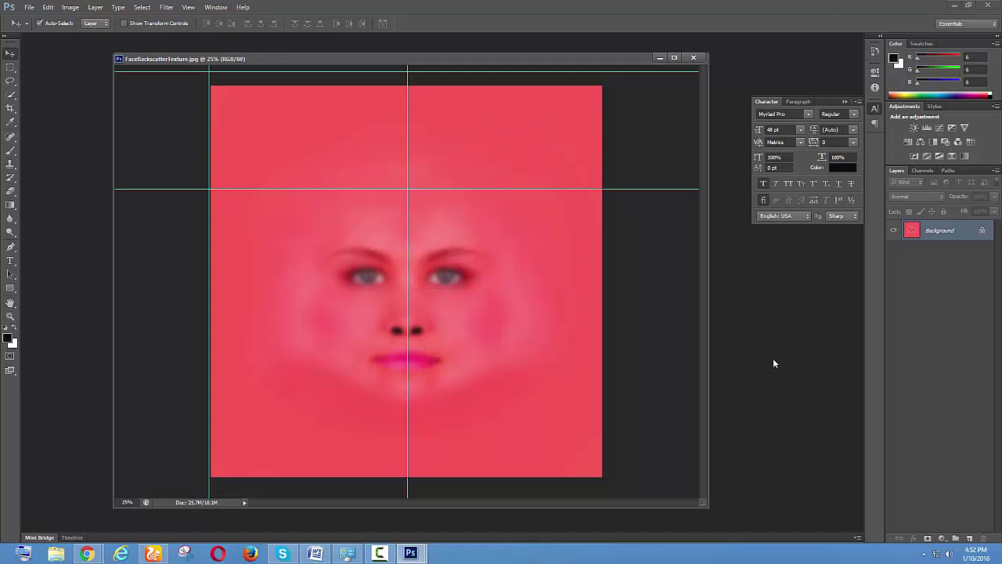
pyautogui.hotkey('ctrl', 'alt', 'z')
pyautogui.hotkey('ctrl', 'alt', 'z')
pyautogui.hotkey('ctrl', 'alt', 'z')
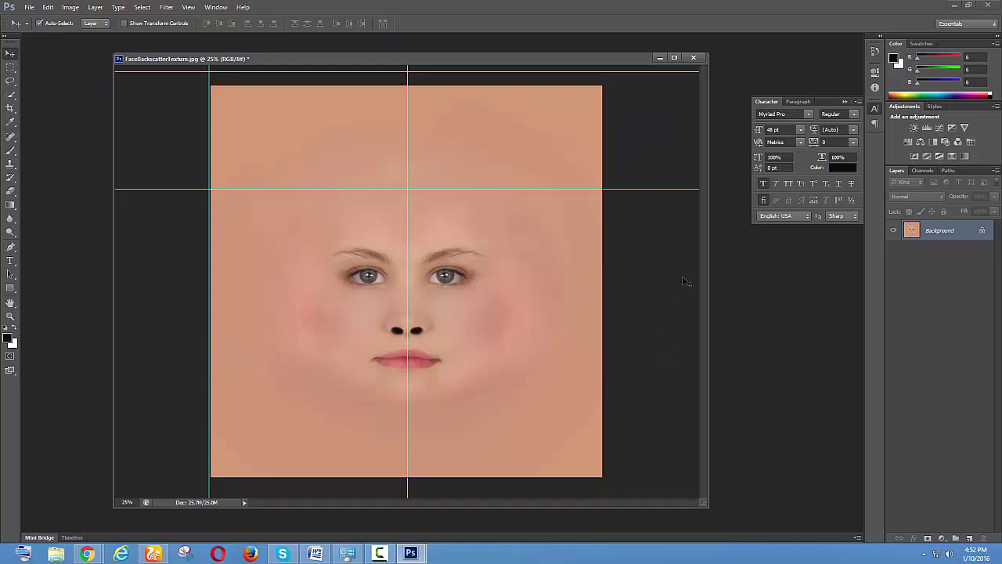
# Open FaceSpecularTexture from the MAps folder.
pyautogui.doubleClick(737, 367)
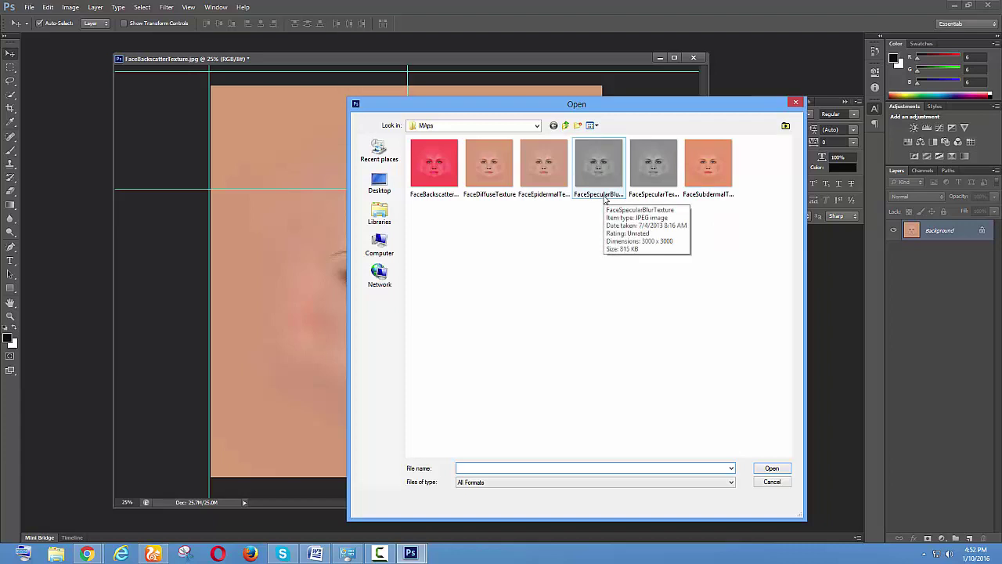
pyautogui.click(595, 233)
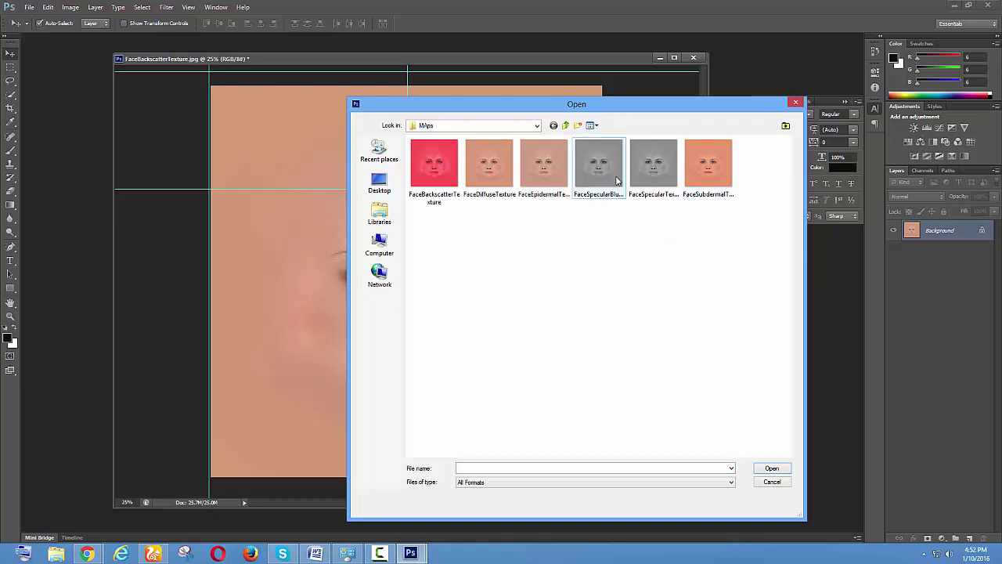
pyautogui.doubleClick(651, 165)
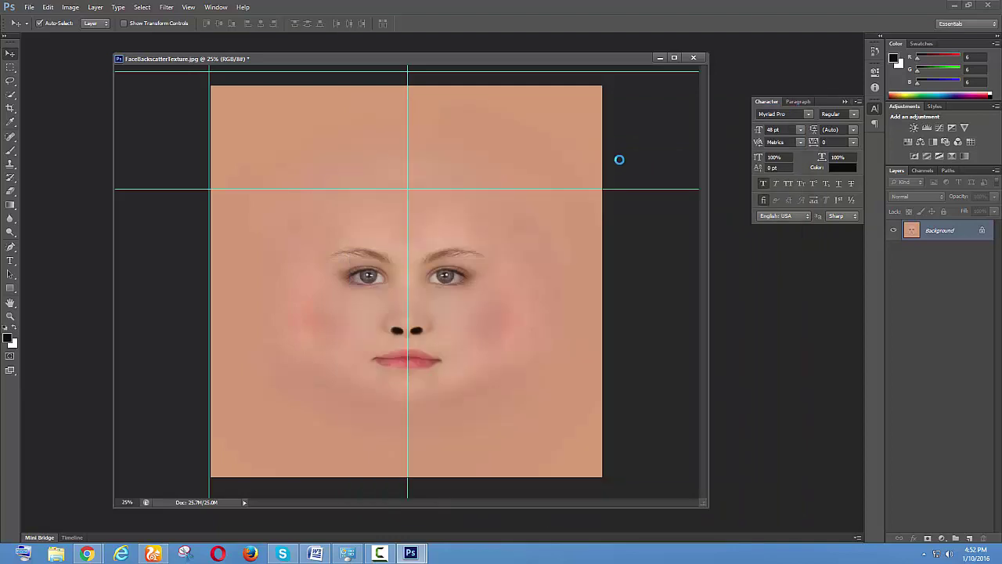
pyautogui.moveTo(385, 119); pyautogui.dragTo(413, 126)
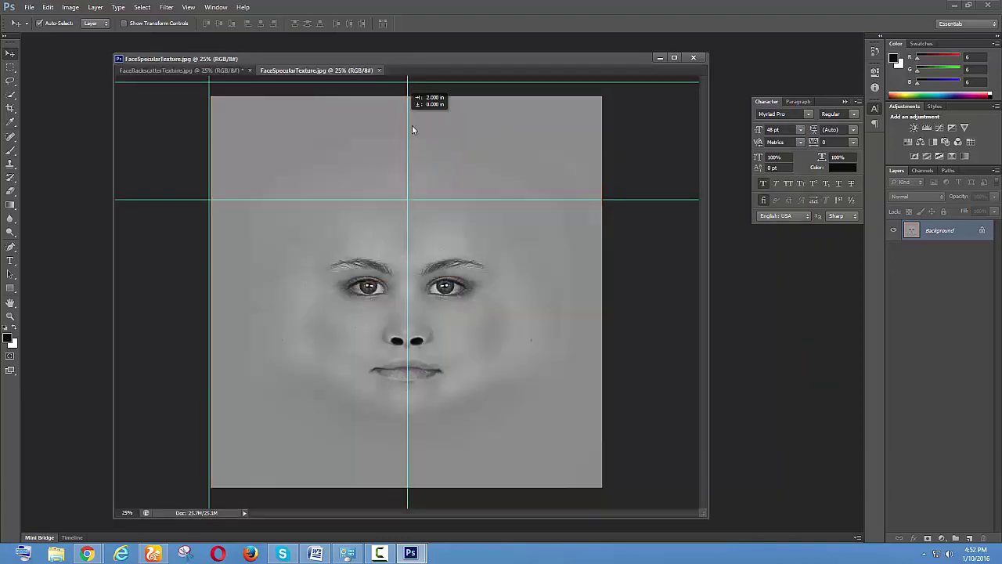
pyautogui.click(504, 209)
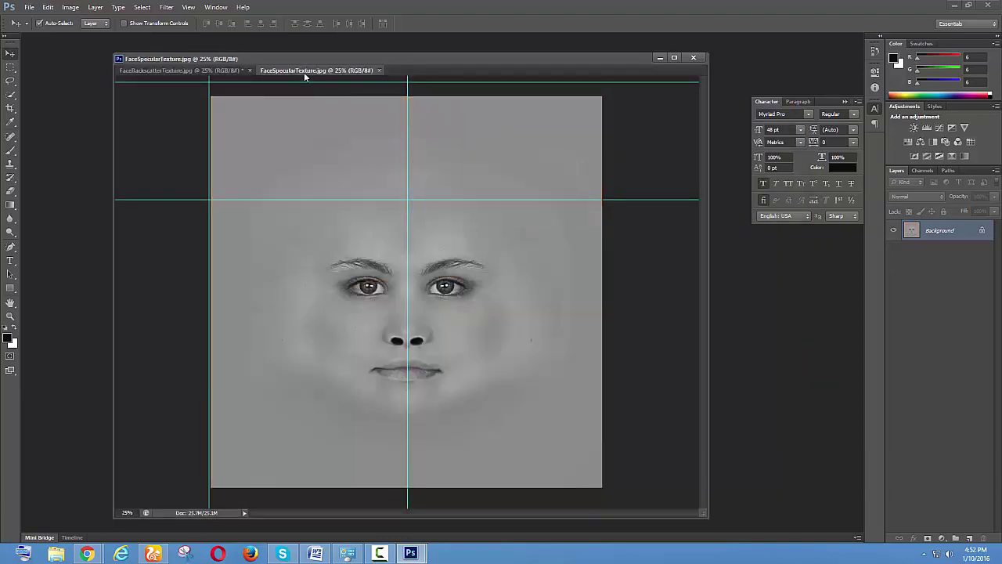
# Float the specular texture in its own window and duplicate its Background as Layer 1.
pyautogui.moveTo(304, 72); pyautogui.dragTo(419, 150)
pyautogui.click(660, 58)
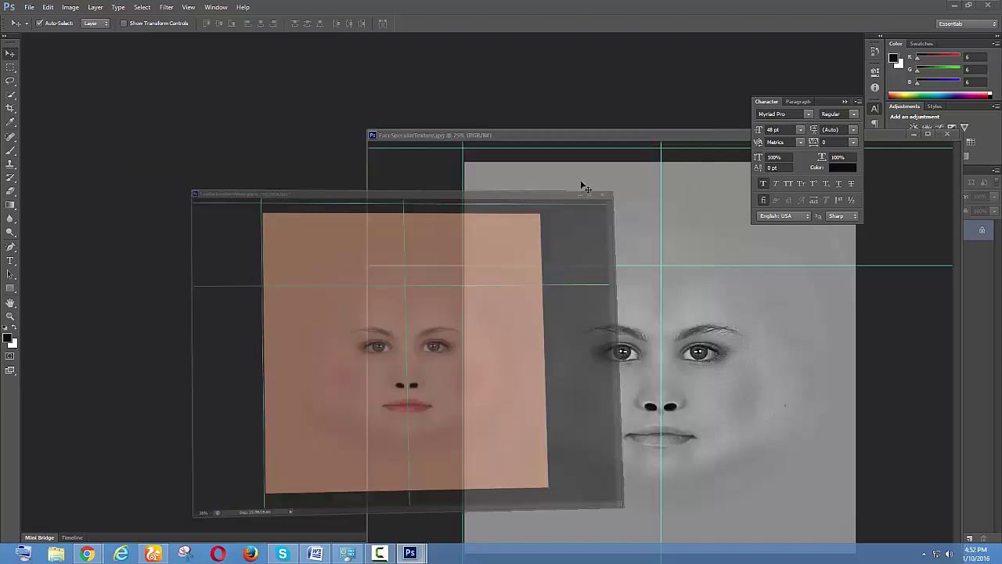
pyautogui.moveTo(592, 144); pyautogui.dragTo(316, 90)
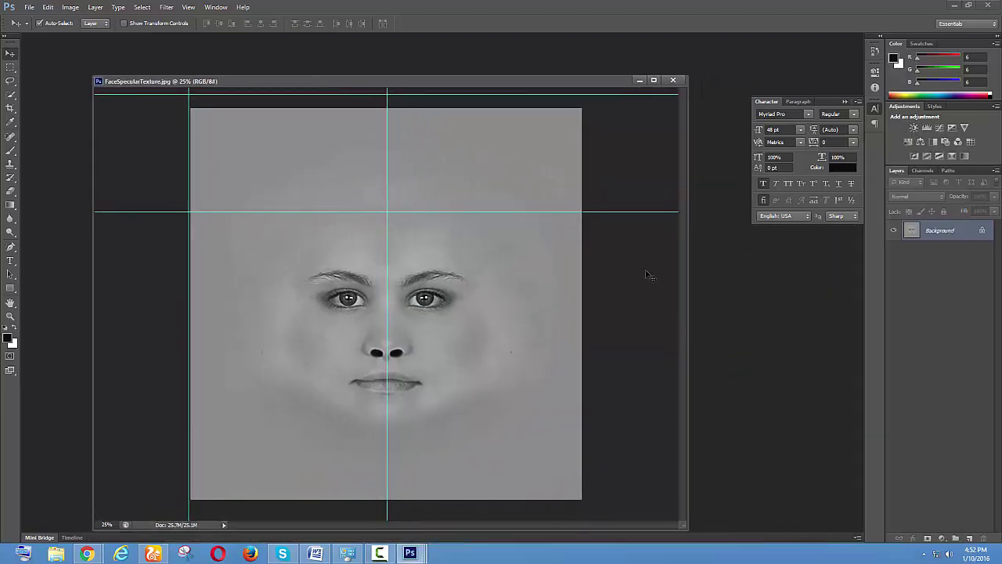
pyautogui.hotkey('ctrl', 'j')
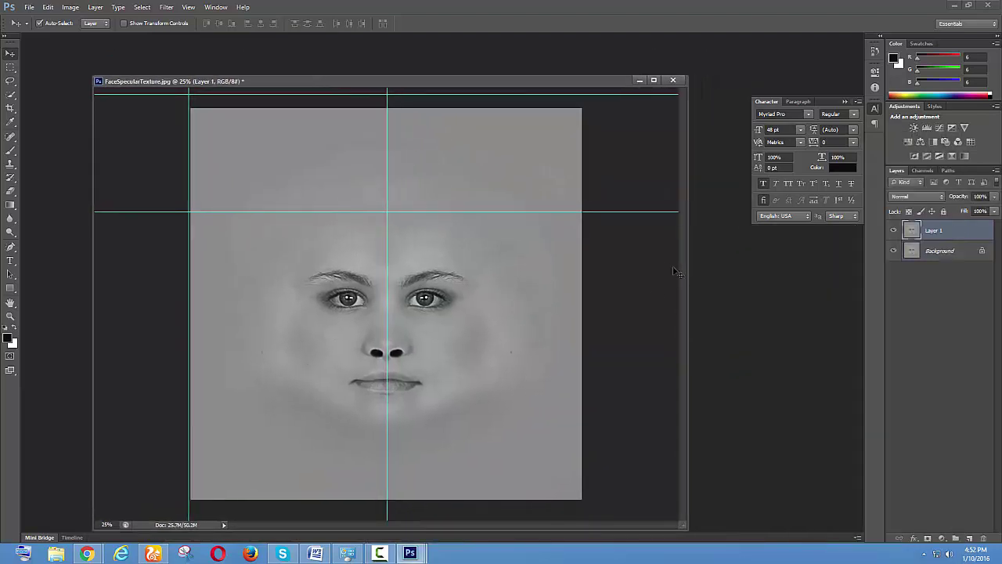
# Apply an Image > Adjustments > Exposure of +0.41 to Layer 1.
pyautogui.click(71, 8)
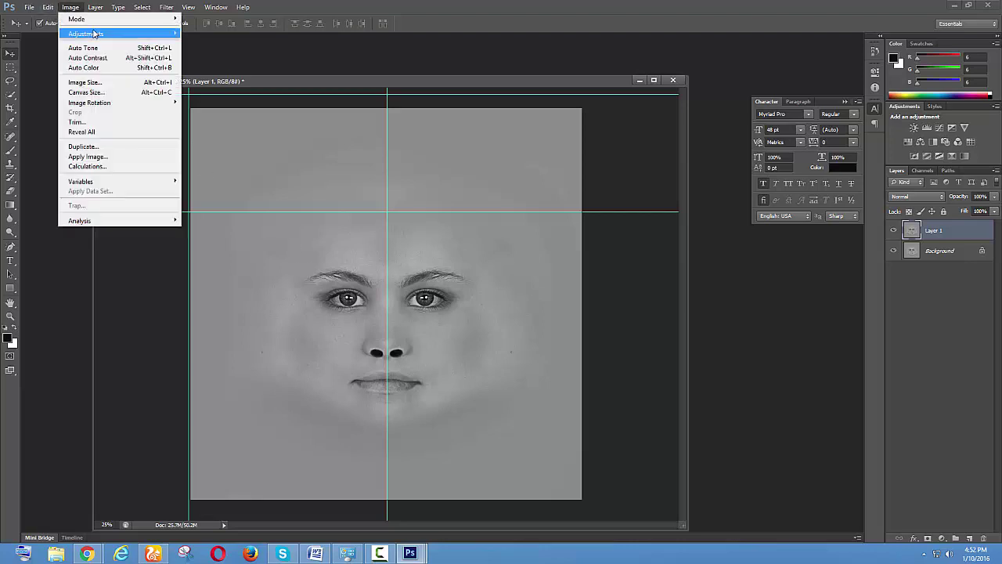
pyautogui.moveTo(104, 35)
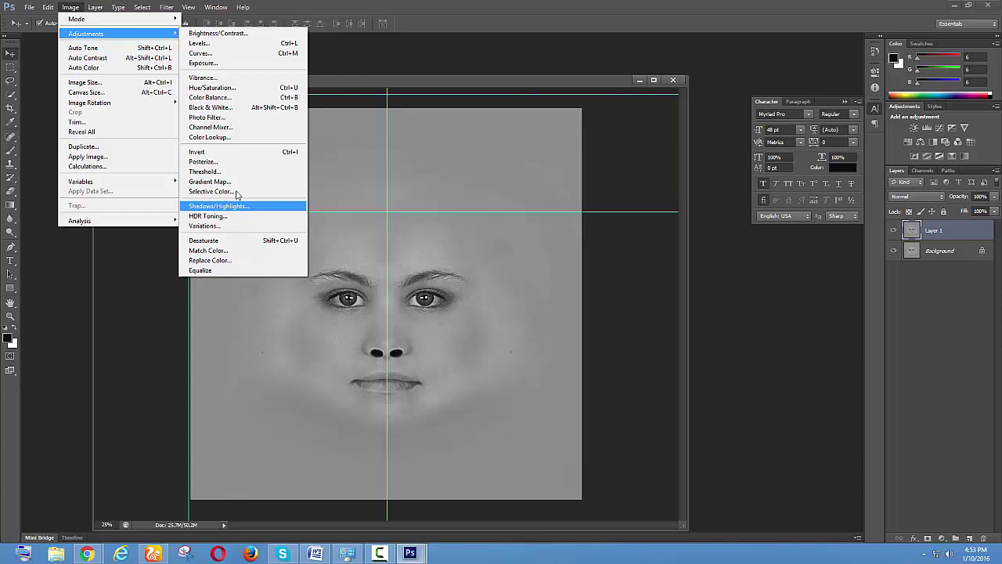
pyautogui.click(203, 62)
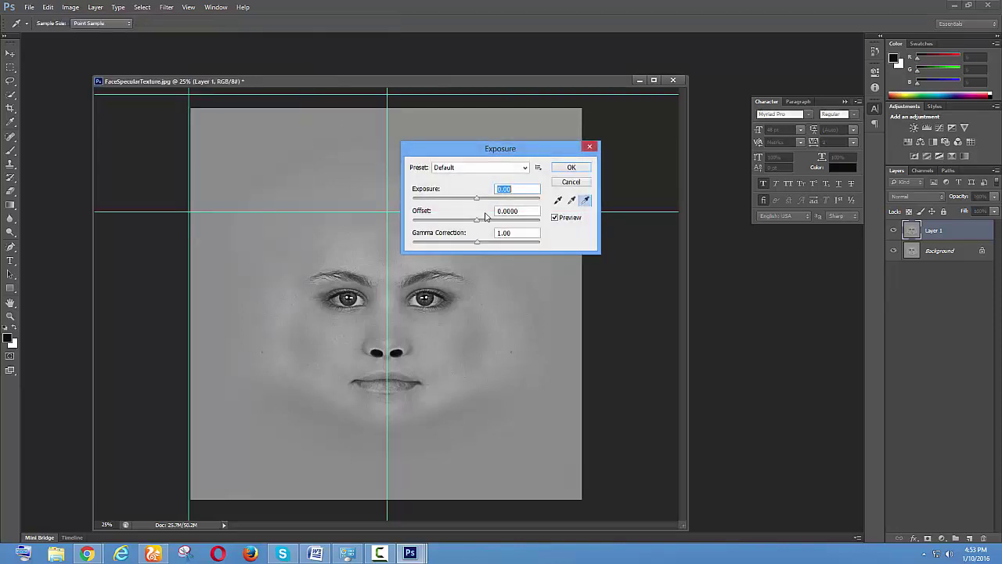
pyautogui.moveTo(477, 198); pyautogui.dragTo(481, 198)
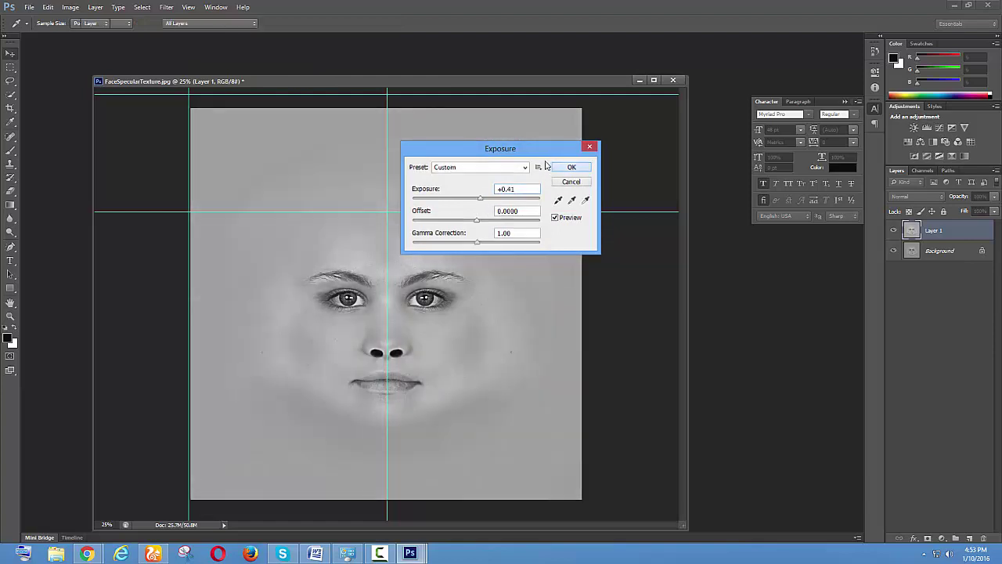
pyautogui.click(571, 168)
# Run Filter > Other > High Pass on Layer 1 with a 20-pixel radius.
pyautogui.click(166, 8)
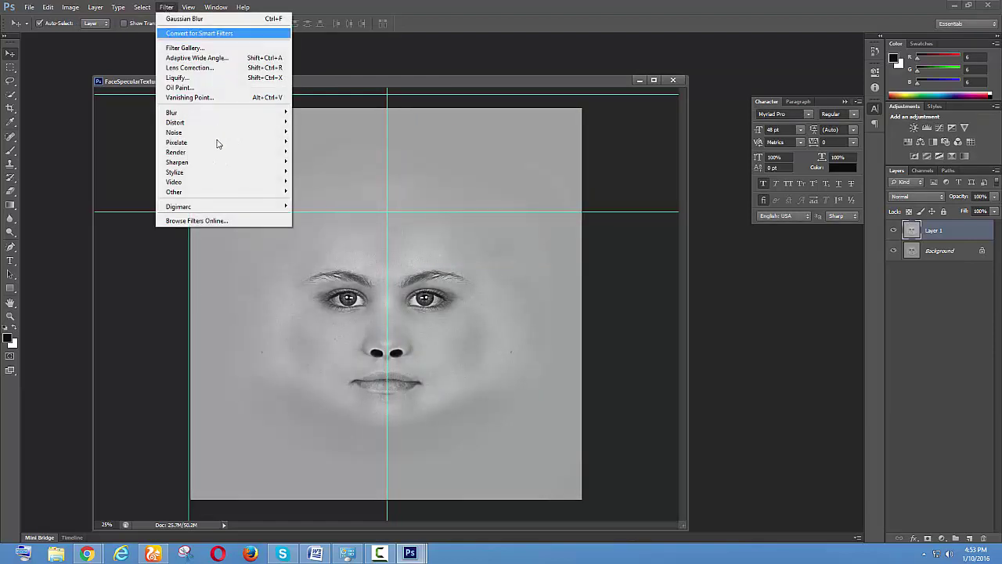
pyautogui.moveTo(238, 194)
pyautogui.click(327, 202)
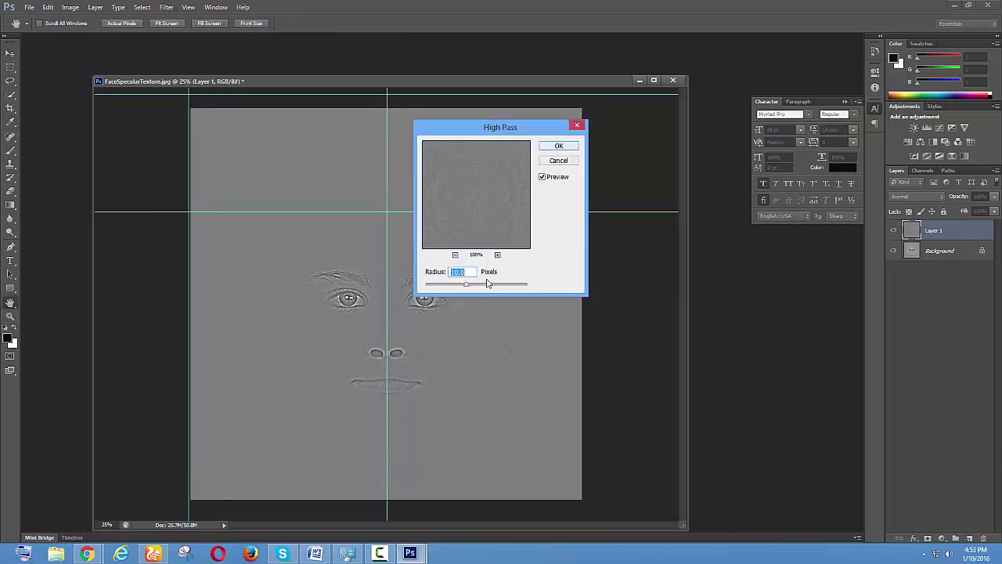
pyautogui.write('20')
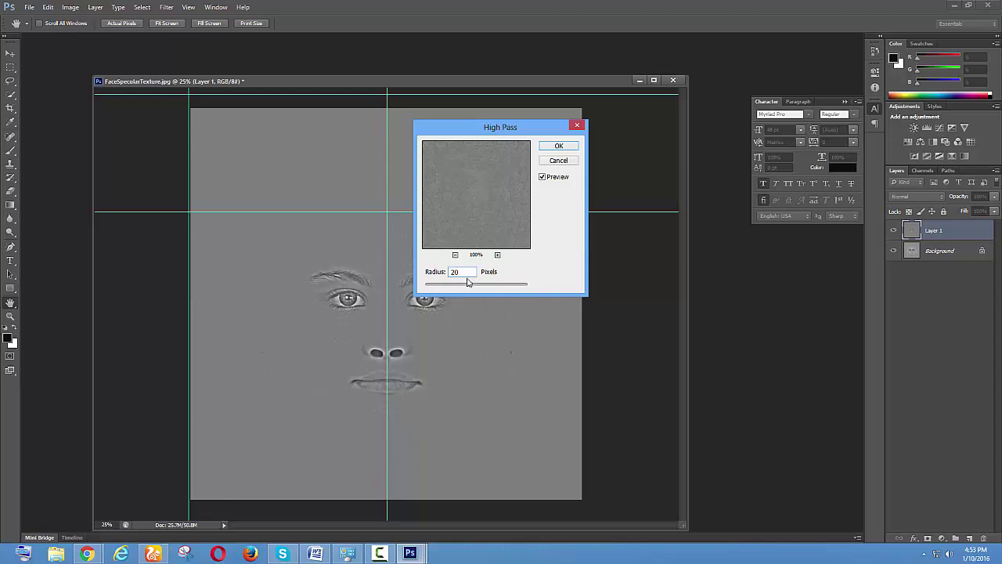
pyautogui.click(423, 271)
pyautogui.click(557, 148)
# Preview Layer 1's blend modes from Color Burn through Luminosity and back, settling on Color Burn.
pyautogui.click(924, 198)
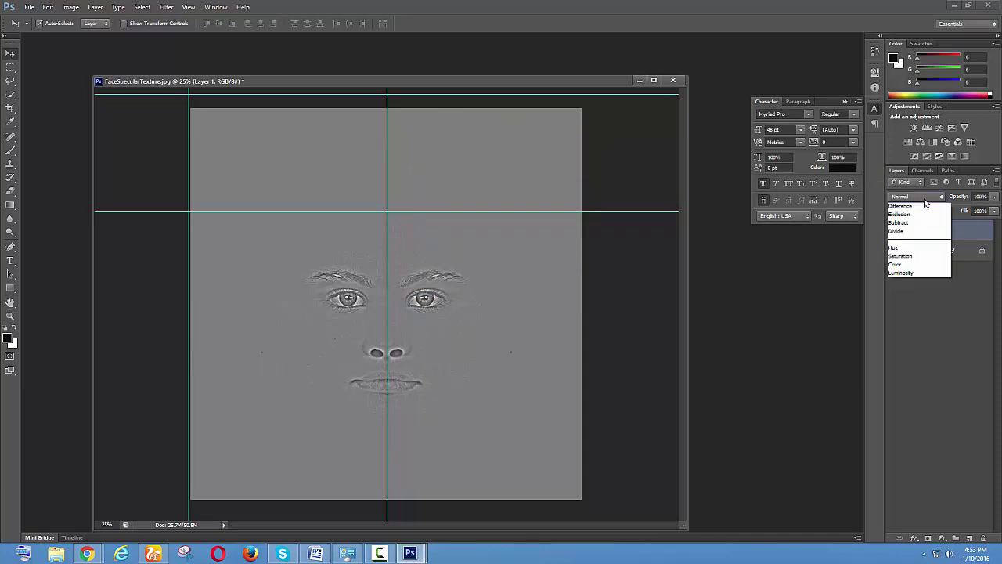
pyautogui.click(925, 202)
pyautogui.press('Down')
pyautogui.press('Down')
pyautogui.press('Down')
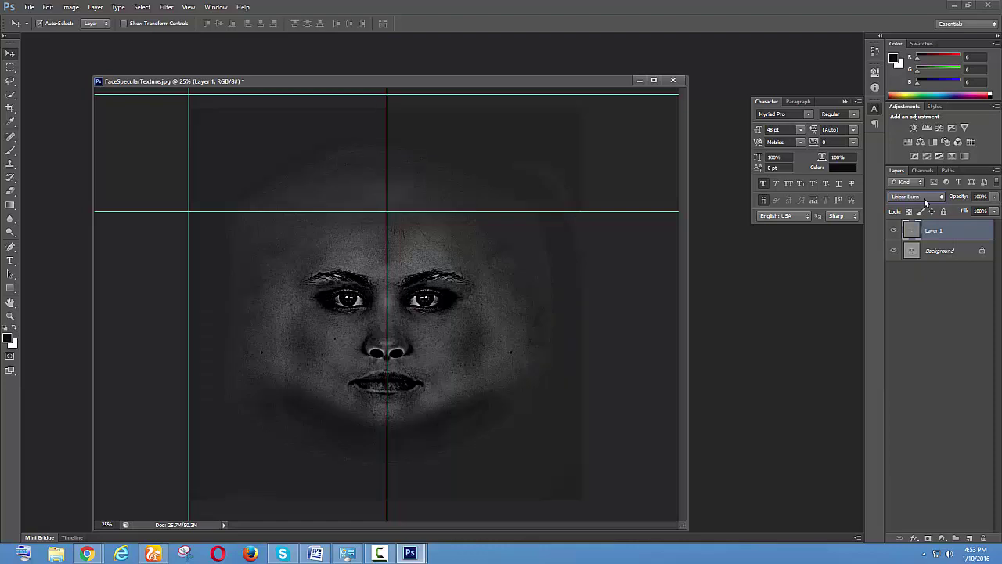
pyautogui.press('Down')
pyautogui.press('Down')
pyautogui.press('Down')
pyautogui.press('Down')
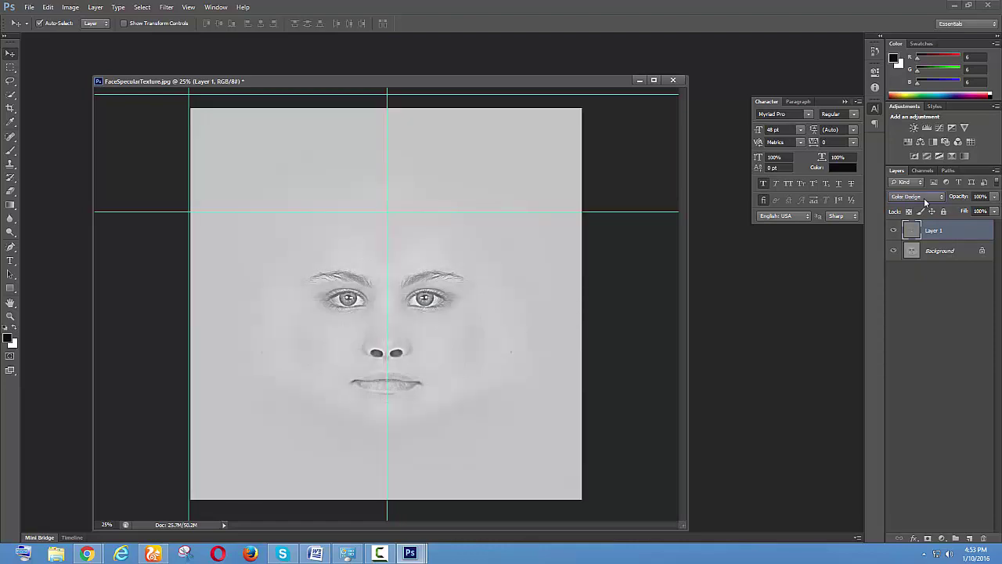
pyautogui.press('Down')
pyautogui.press('Down')
pyautogui.press('Down')
pyautogui.press('Down')
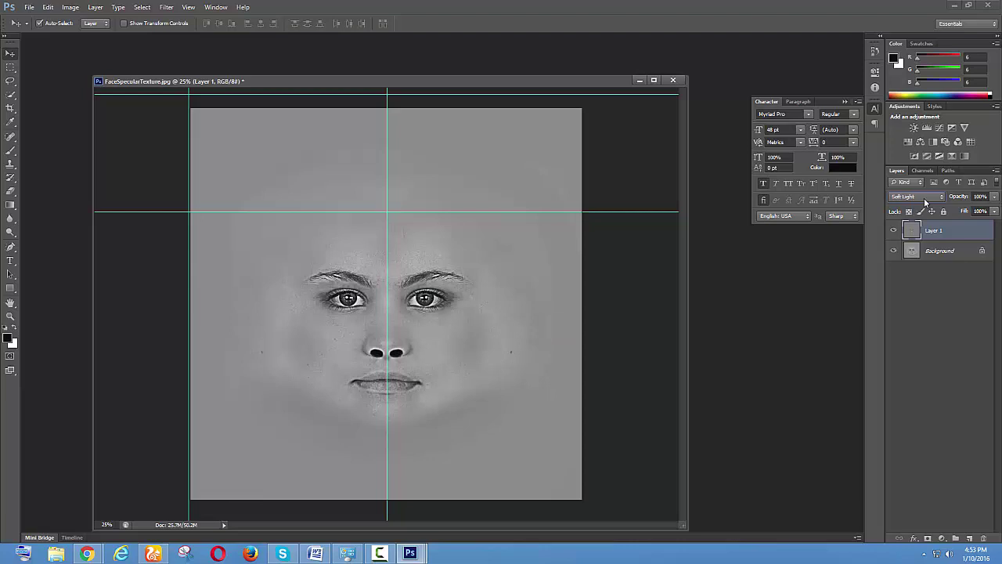
pyautogui.press('Down')
pyautogui.press('Down')
pyautogui.press('Down')
pyautogui.press('Down')
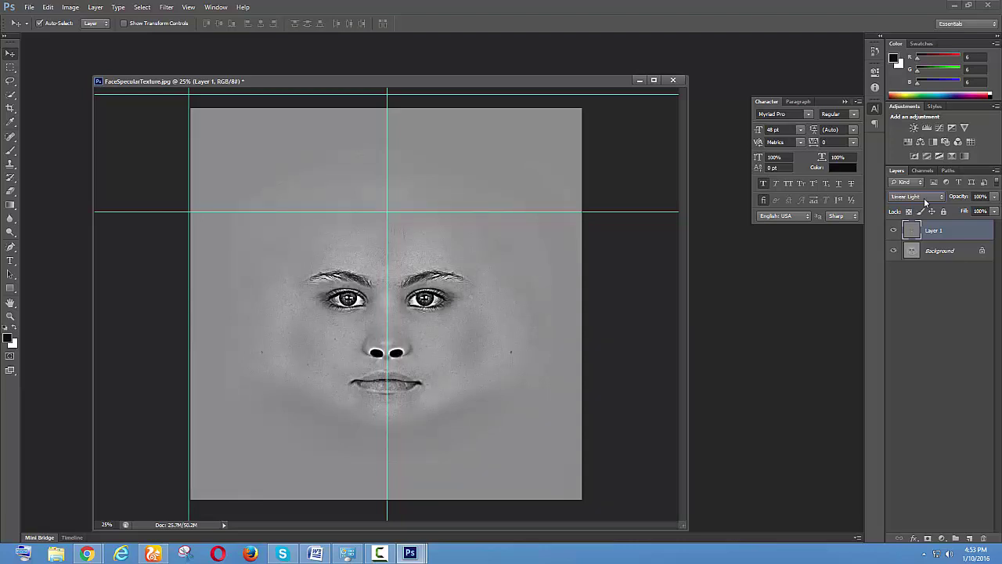
pyautogui.press('Down')
pyautogui.press('Down')
pyautogui.press('Down')
pyautogui.press('Down')
pyautogui.press('Down')
pyautogui.press('Down')
pyautogui.press('Down')
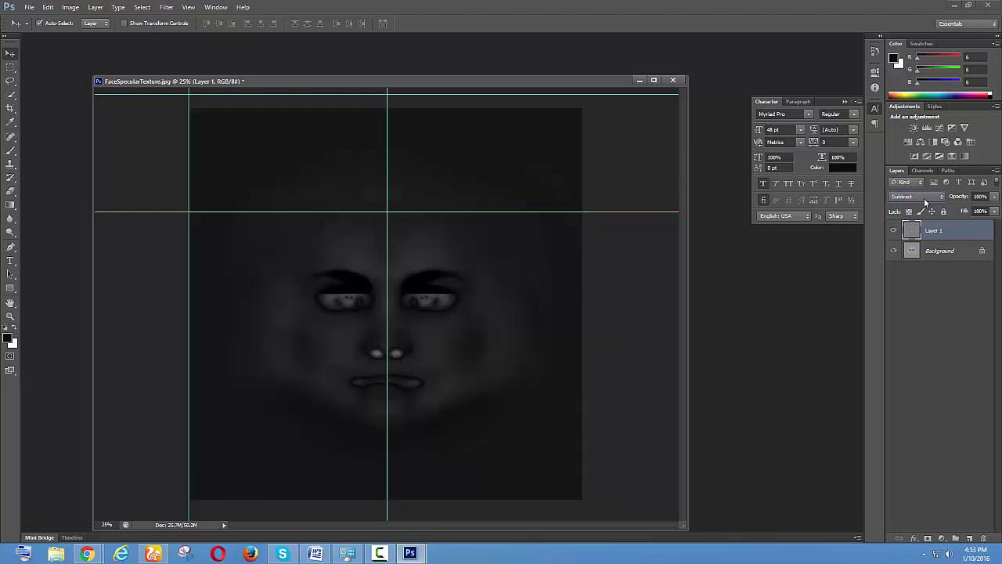
pyautogui.press('Down')
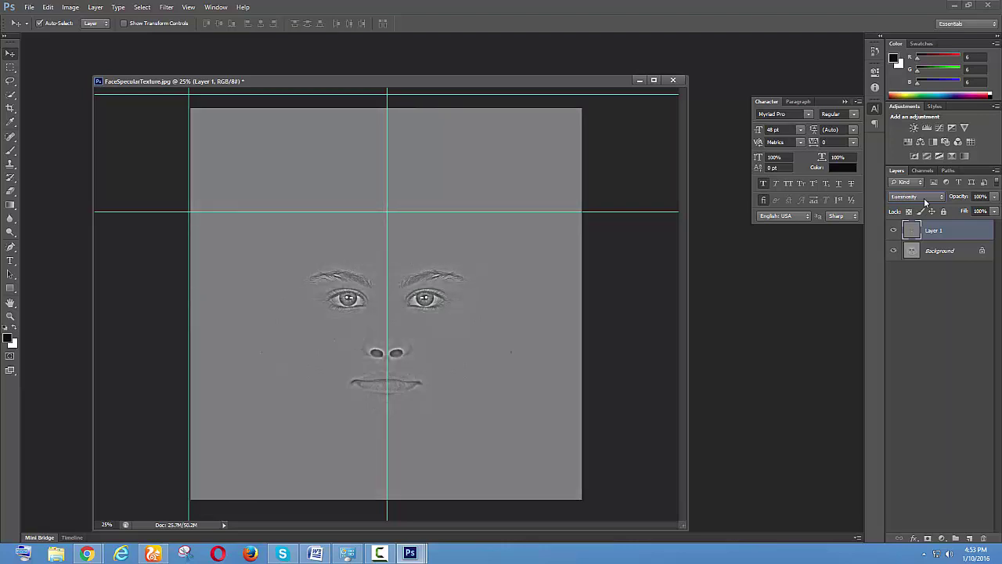
pyautogui.press('Up')
pyautogui.press('Up')
pyautogui.press('Up')
pyautogui.press('Up')
pyautogui.press('Up')
pyautogui.press('Up')
pyautogui.press('Up')
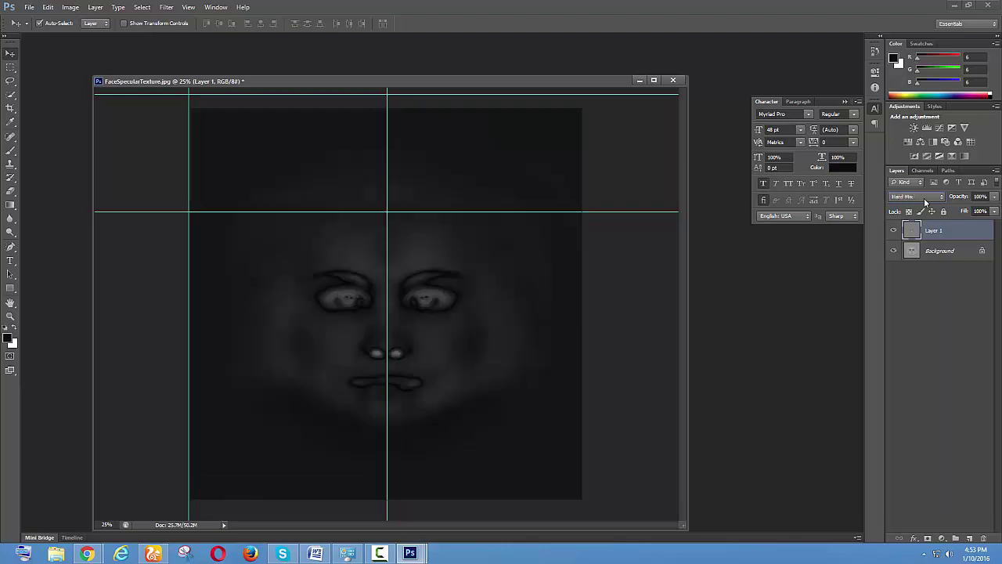
pyautogui.press('Up')
pyautogui.press('Up')
pyautogui.press('Up')
pyautogui.press('Up')
pyautogui.press('Up')
pyautogui.press('Up')
pyautogui.press('Up')
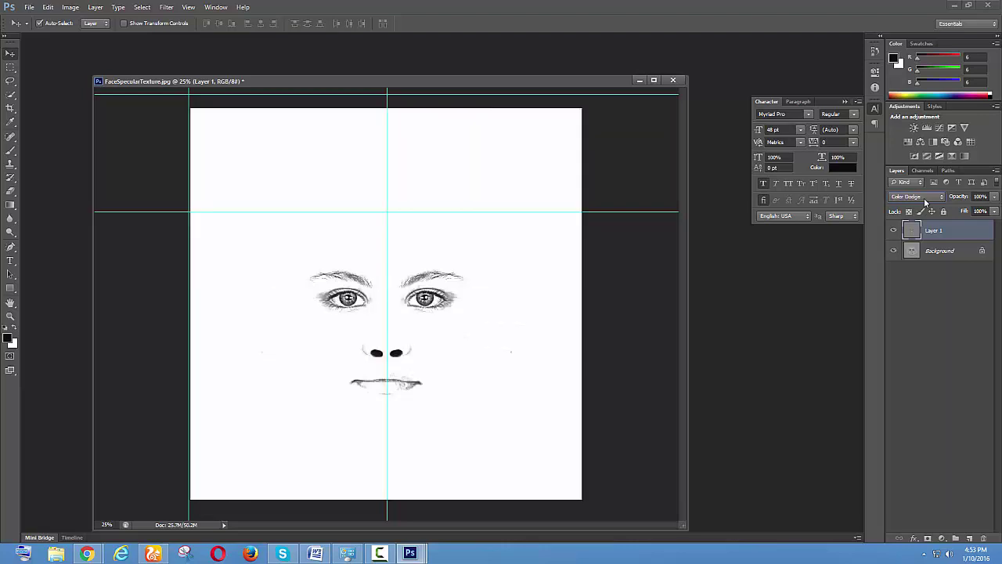
pyautogui.press('Up')
pyautogui.press('Up')
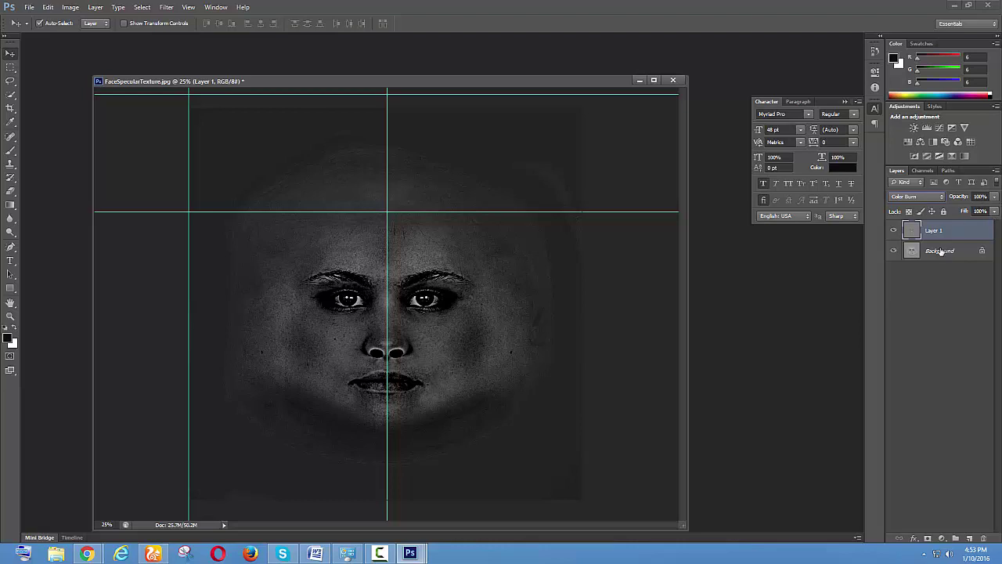
pyautogui.hotkey('ctrl', 'u')
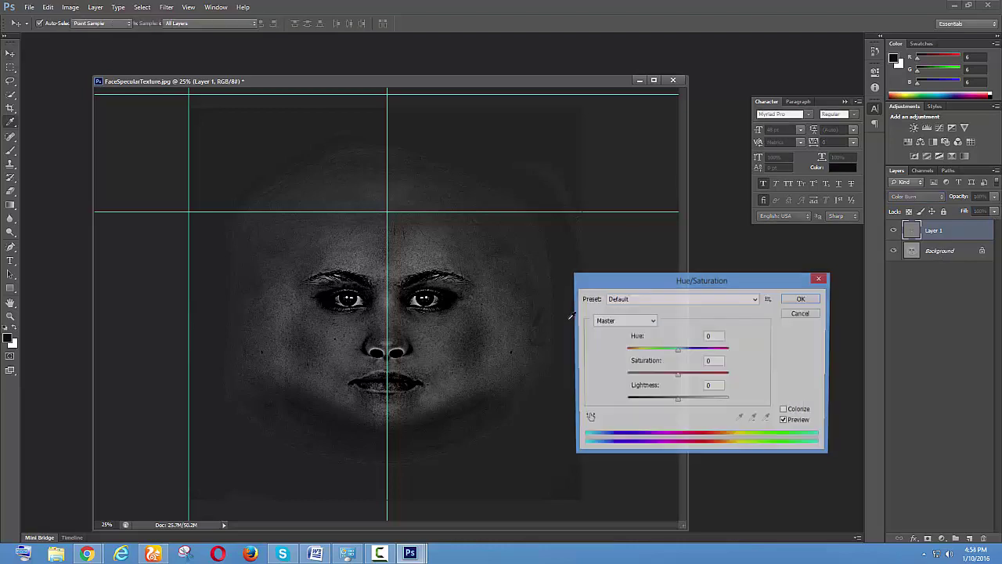
pyautogui.click(798, 314)
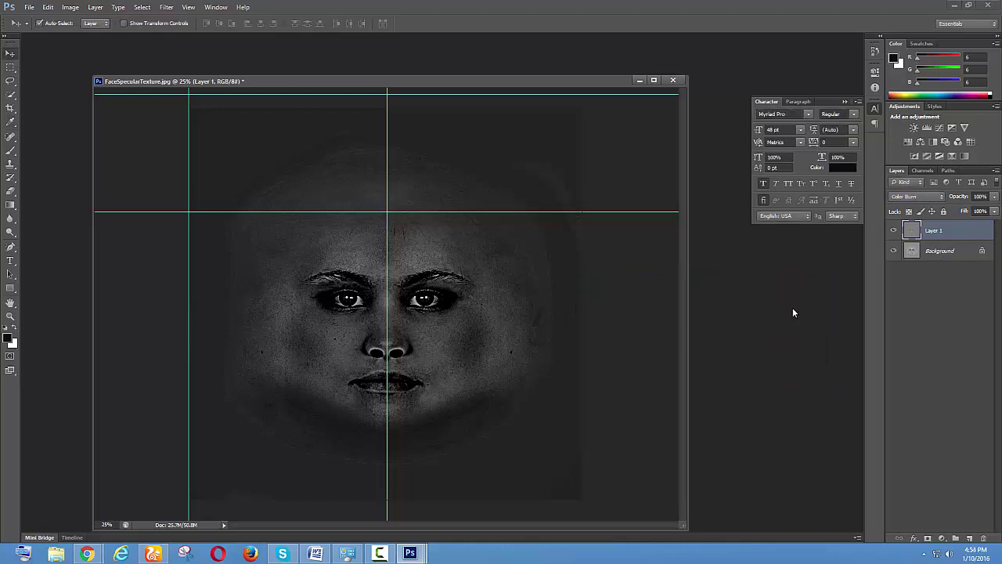
pyautogui.hotkey('ctrl', 'l')
pyautogui.moveTo(704, 338); pyautogui.dragTo(676, 346)
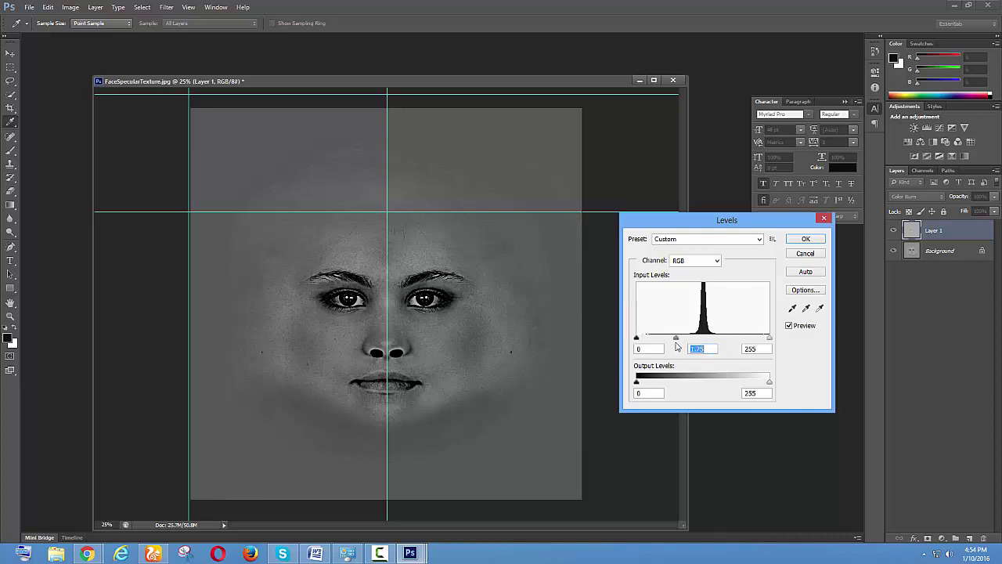
# Discard the pending Levels change and set Layer 1's blend mode to Soft Light.
pyautogui.press('v')
pyautogui.click(805, 254)
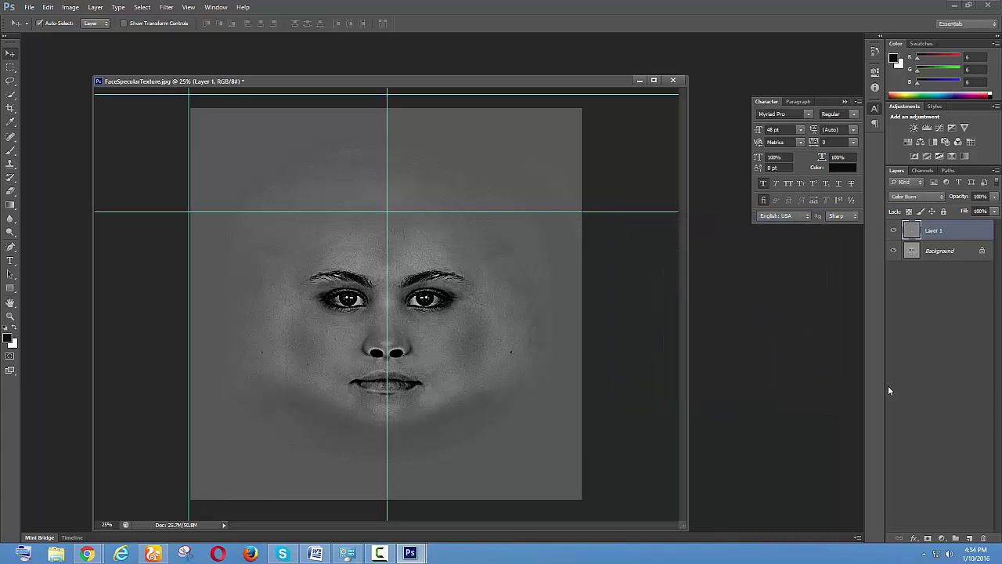
pyautogui.click(916, 196)
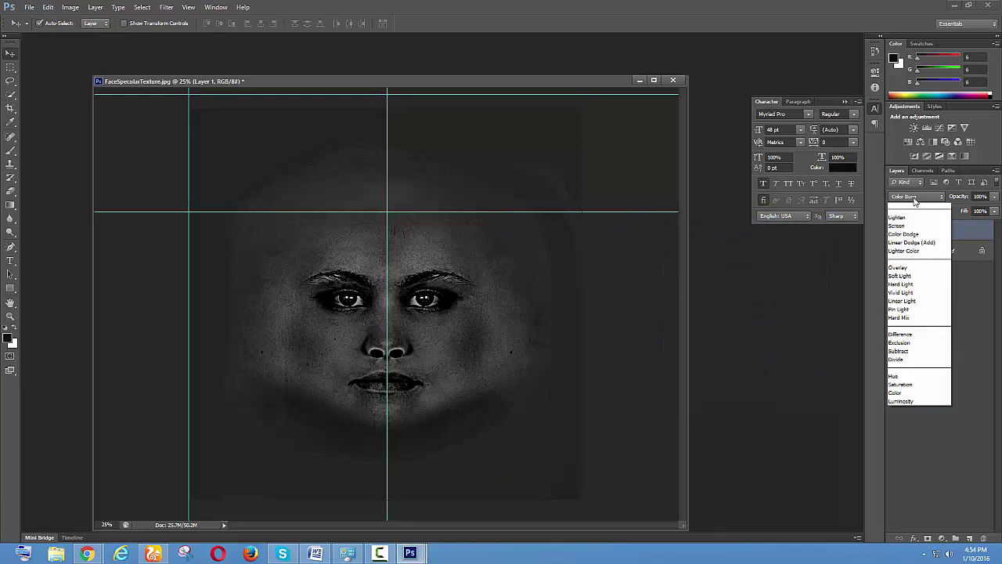
pyautogui.click(907, 338)
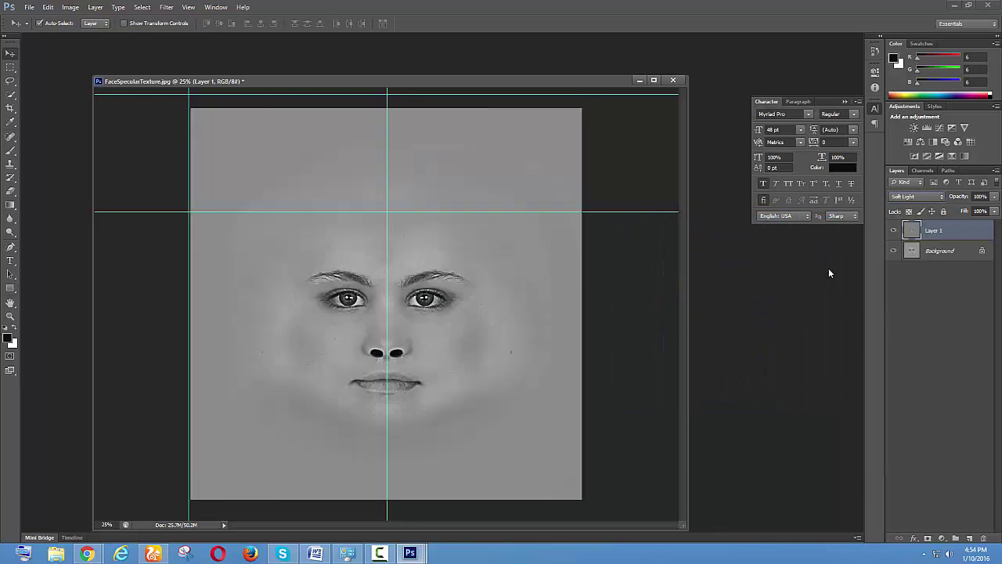
# Darken Layer 1's midtones with a Levels adjustment and apply it.
pyautogui.press('i')
pyautogui.hotkey('ctrl', 'l')
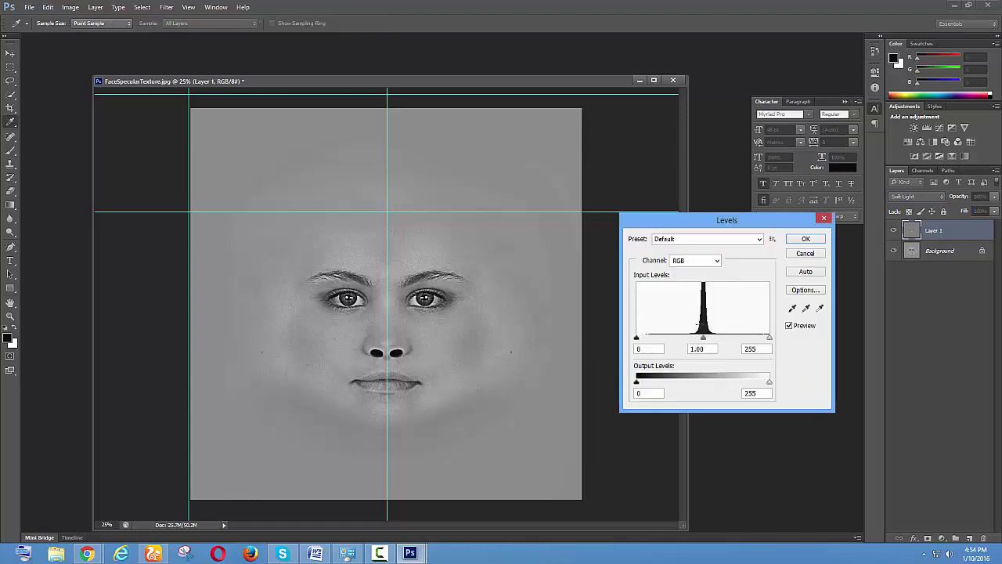
pyautogui.moveTo(704, 339); pyautogui.dragTo(741, 337)
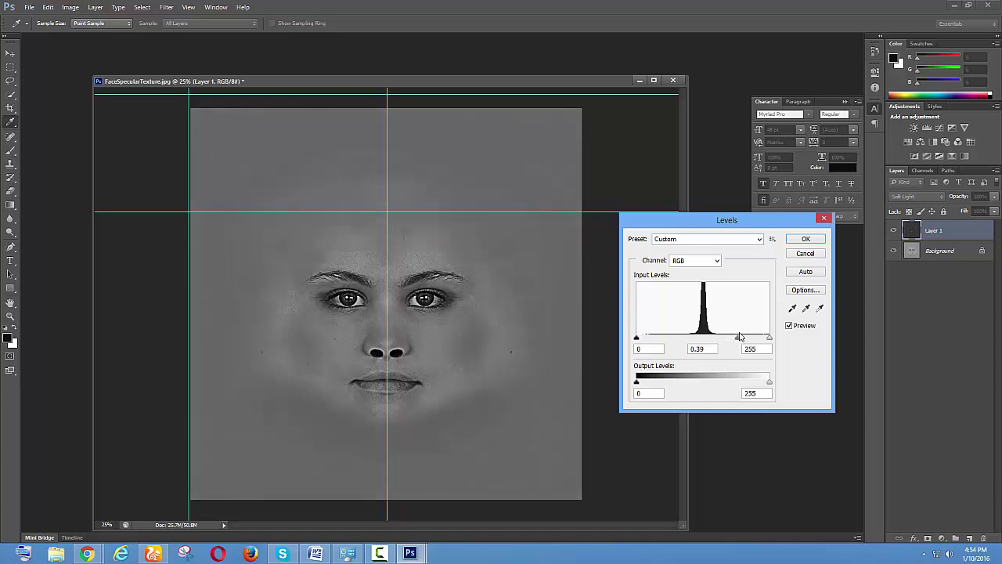
pyautogui.click(806, 239)
# Save a JPEG copy named FaceBumpTexture.jpg in MAps with default JPEG options.
pyautogui.press('v')
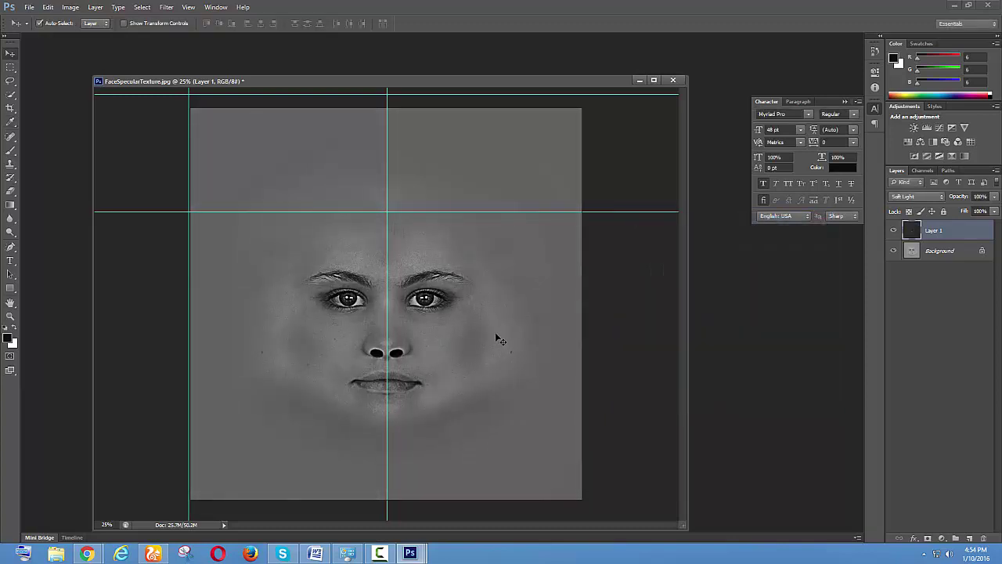
pyautogui.hotkey('ctrl', 'shift', 's')
pyautogui.click(535, 394)
pyautogui.press('j')
pyautogui.press('Return')
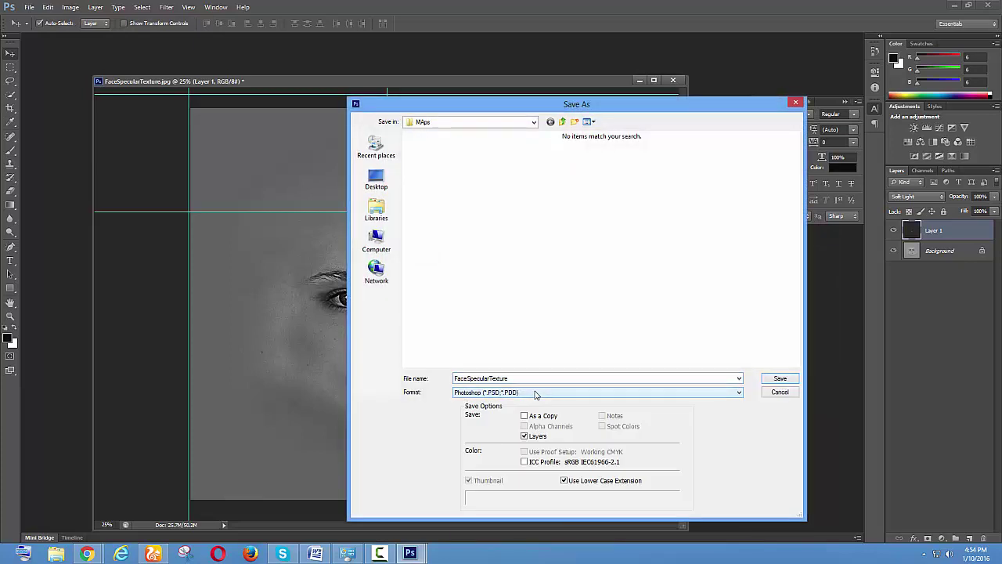
pyautogui.click(495, 379)
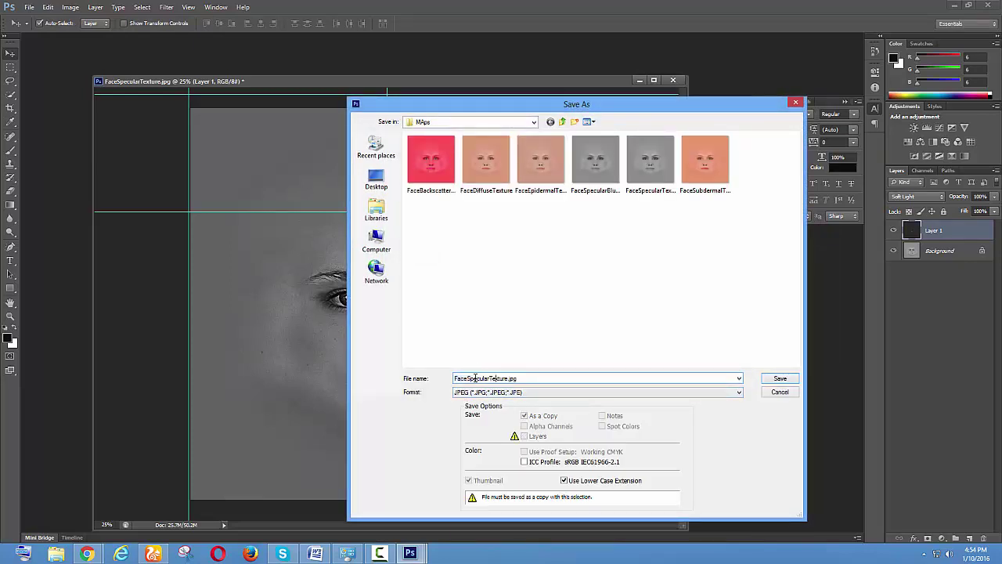
pyautogui.moveTo(467, 378); pyautogui.dragTo(488, 379)
pyautogui.write('Bump')
pyautogui.press('Return')
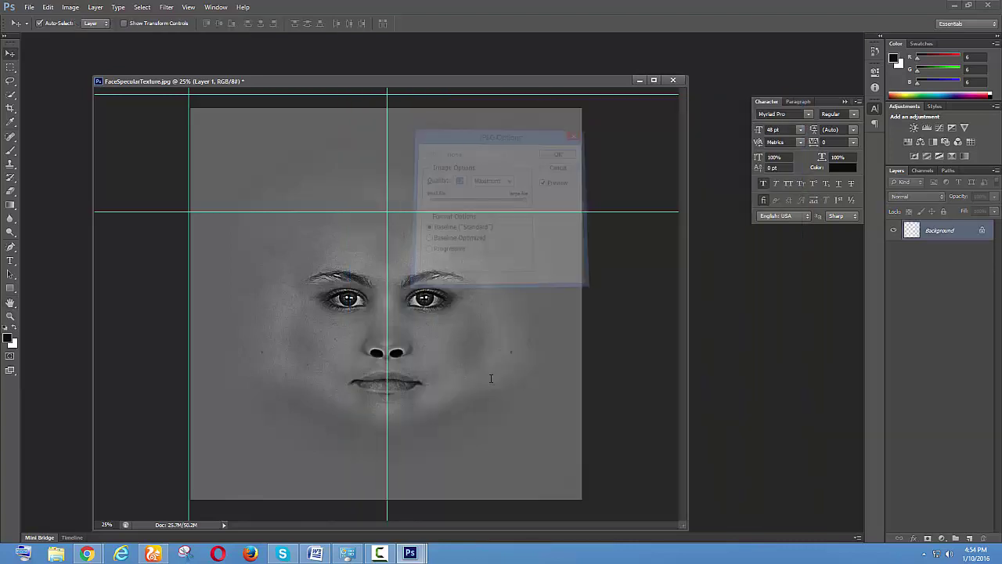
pyautogui.press('Return')
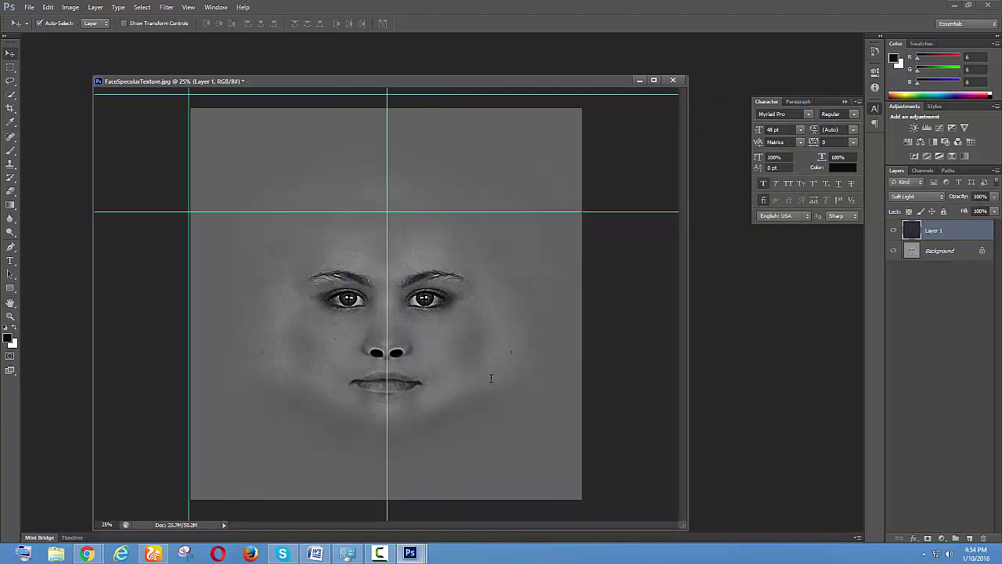
pyautogui.hotkey('ctrl', 'shift', 's')
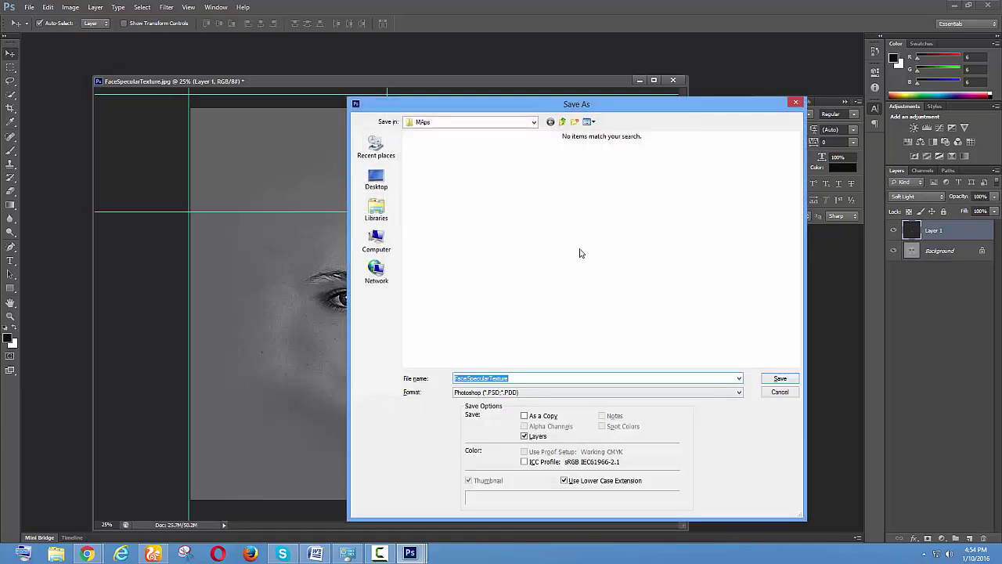
pyautogui.click(780, 393)
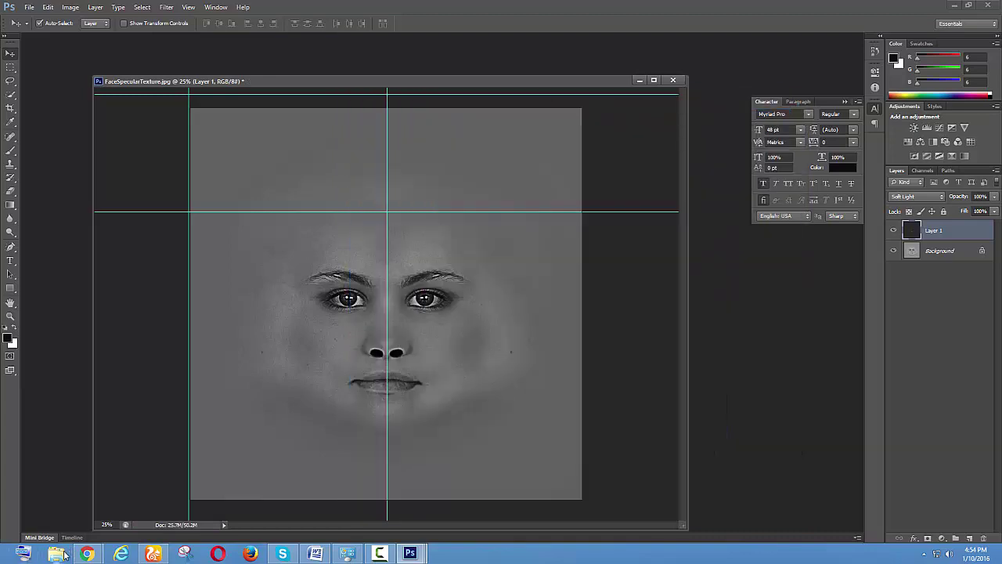
# Open File Explorer and navigate from Desktop into Camtesia > MAps.
pyautogui.click(60, 554)
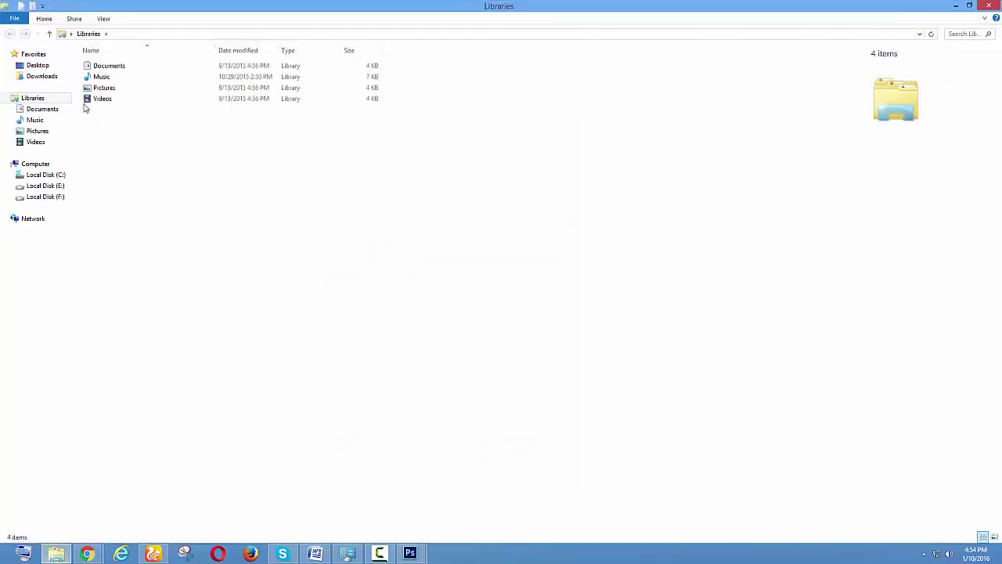
pyautogui.click(38, 65)
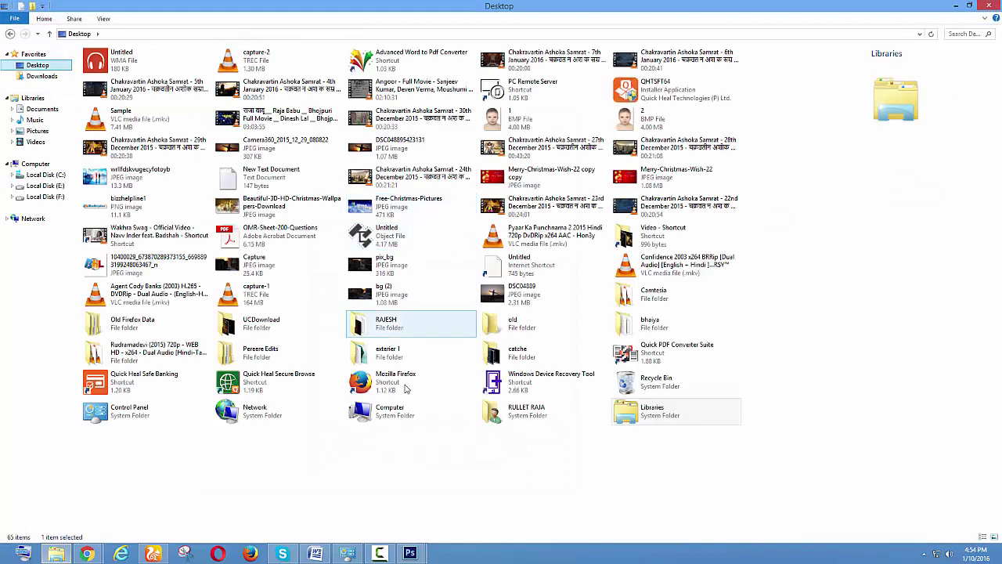
pyautogui.click(427, 475)
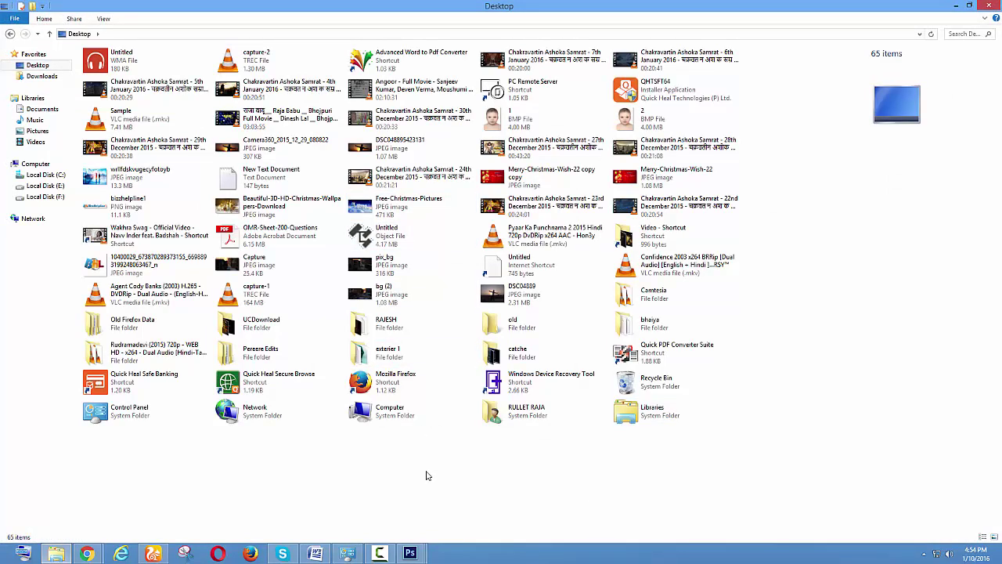
pyautogui.press('c')
pyautogui.press('Down')
pyautogui.press('Down')
pyautogui.press('Down')
pyautogui.press('Down')
pyautogui.press('Down')
pyautogui.press('Down')
pyautogui.press('Down')
pyautogui.press('Down')
pyautogui.press('Down')
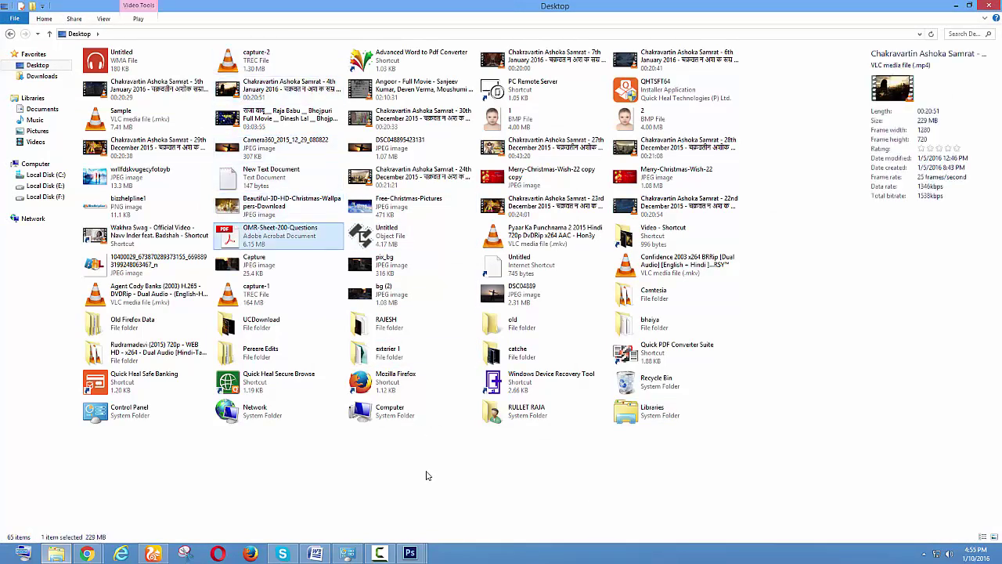
pyautogui.press('Down')
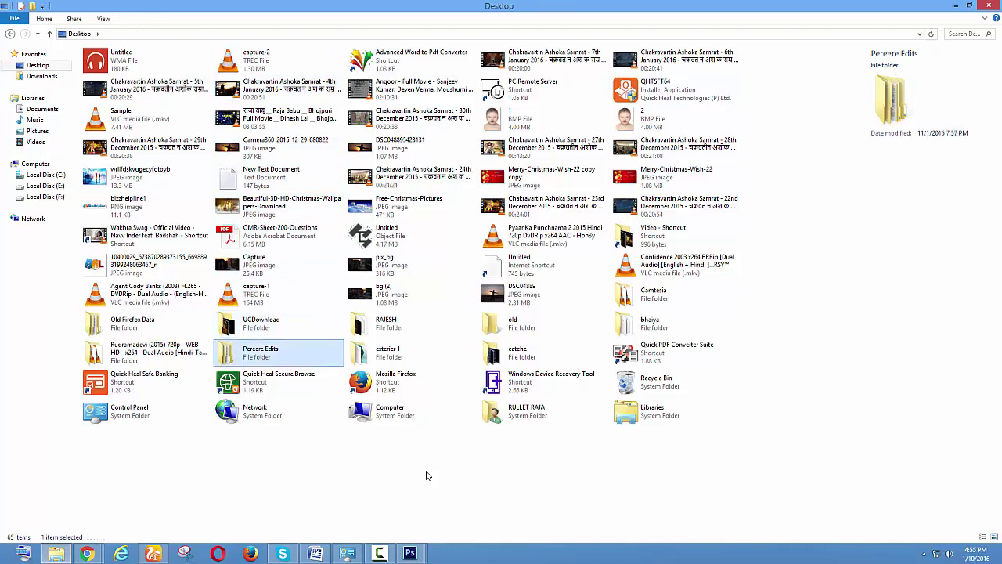
pyautogui.press('Right')
pyautogui.press('Up')
pyautogui.press('Right')
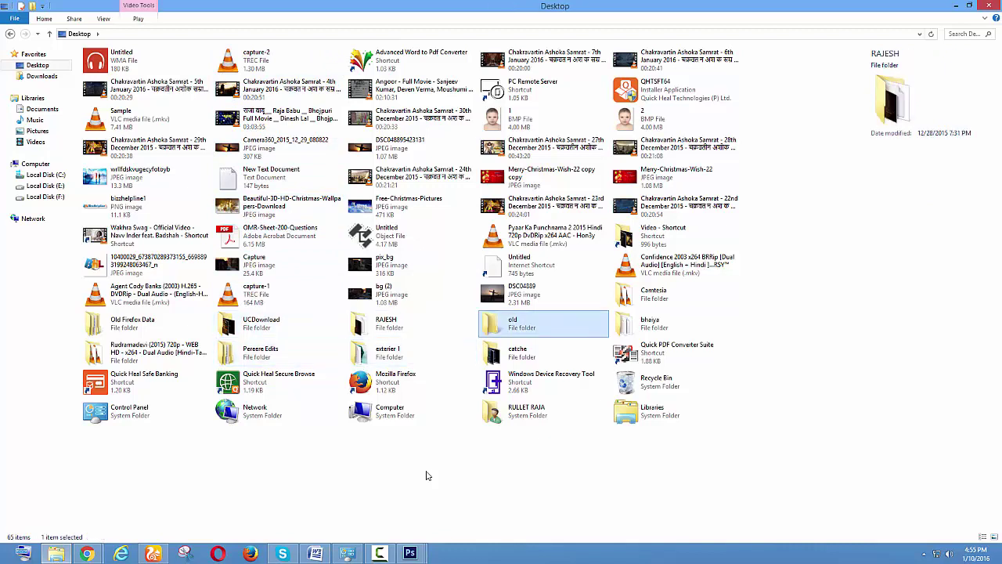
pyautogui.press('Right')
pyautogui.press('Up')
pyautogui.press('Return')
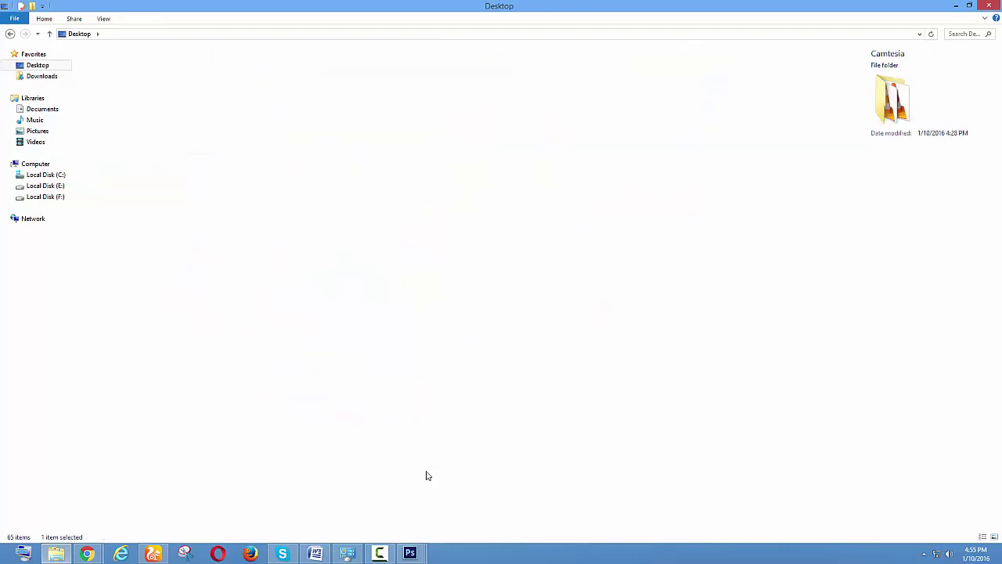
pyautogui.press('Down')
pyautogui.press('Return')
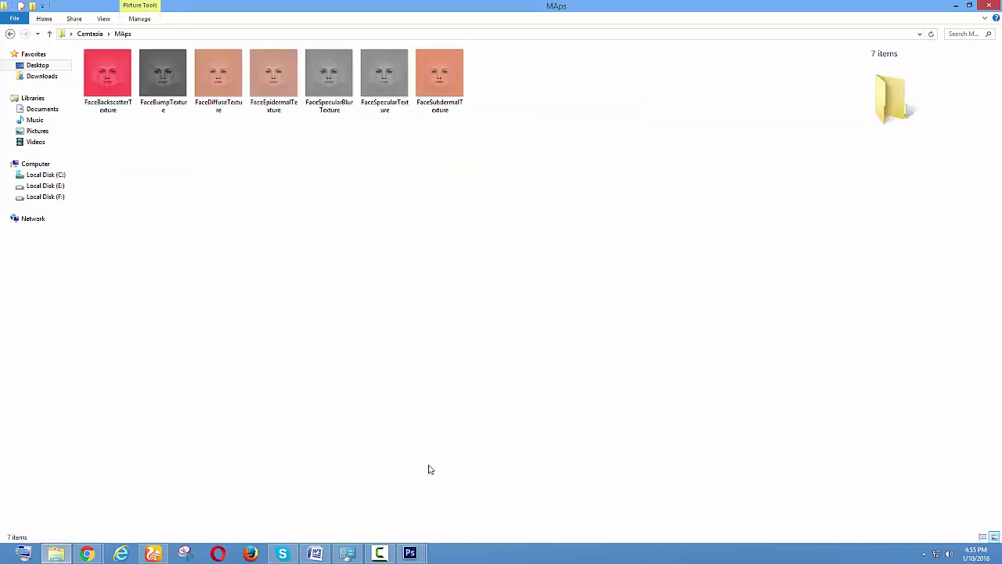
# Show the MAps textures as Large icons and refresh the folder view.
pyautogui.hotkey('ctrl', 'shift', '2')
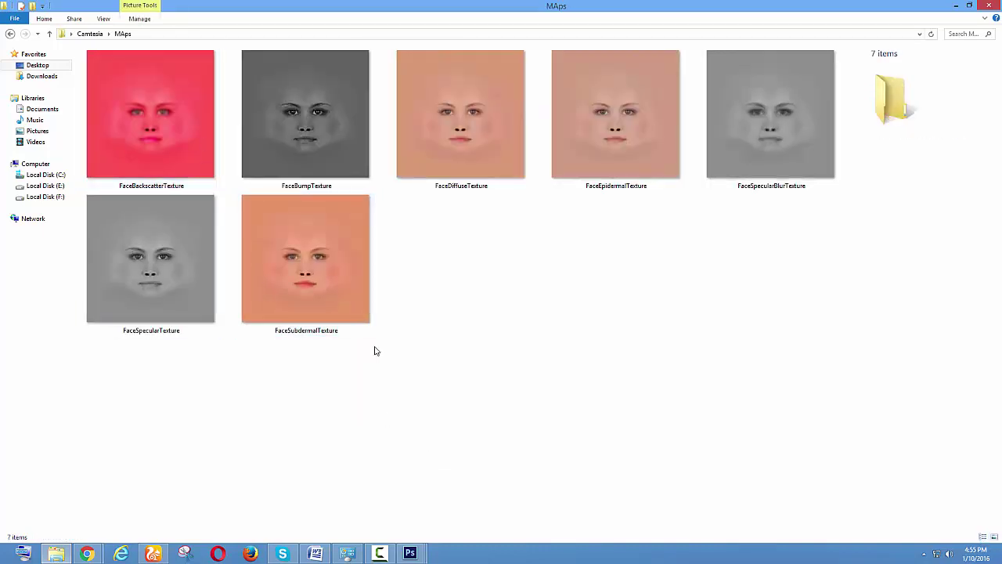
pyautogui.rightClick(485, 290)
pyautogui.click(518, 327)
pyautogui.rightClick(495, 287)
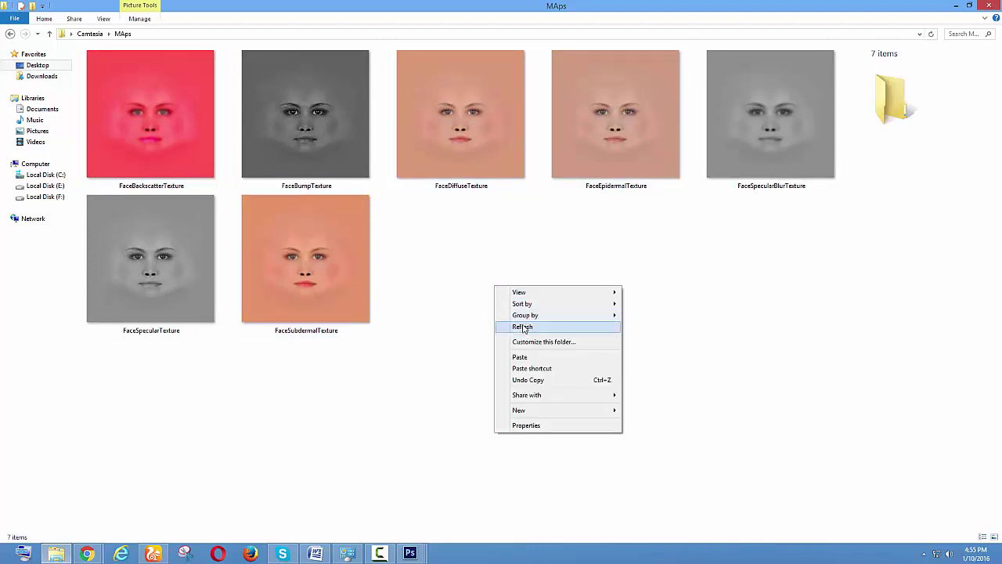
pyautogui.click(523, 327)
pyautogui.rightClick(512, 286)
pyautogui.click(531, 327)
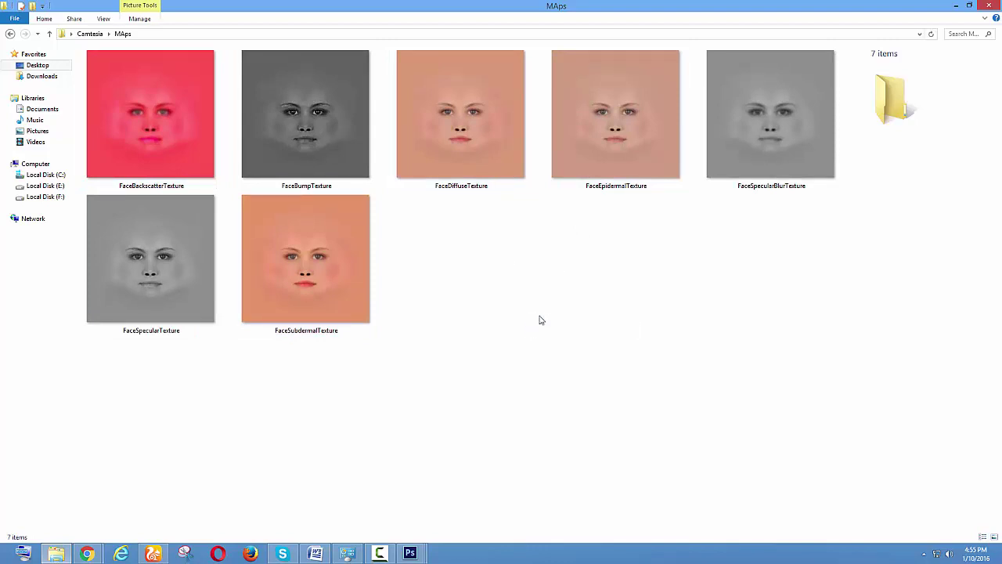
pyautogui.rightClick(544, 313)
pyautogui.click(584, 352)
pyautogui.doubleClick(337, 269)
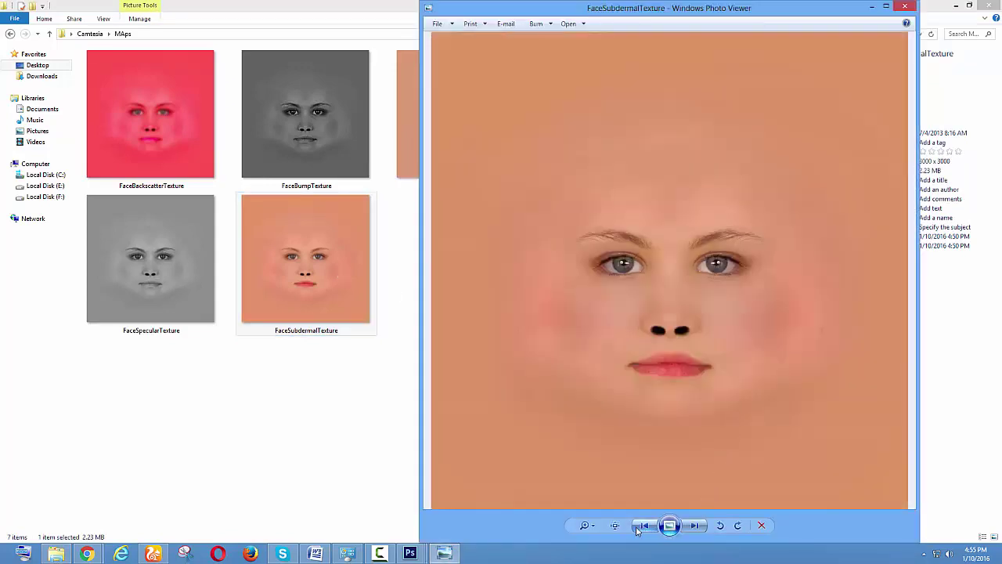
pyautogui.click(638, 530)
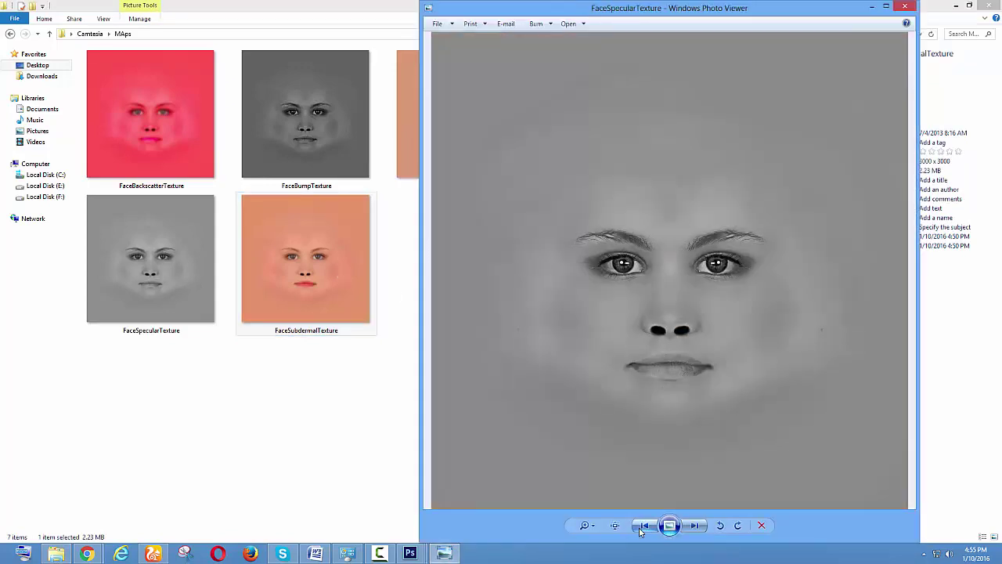
pyautogui.click(639, 530)
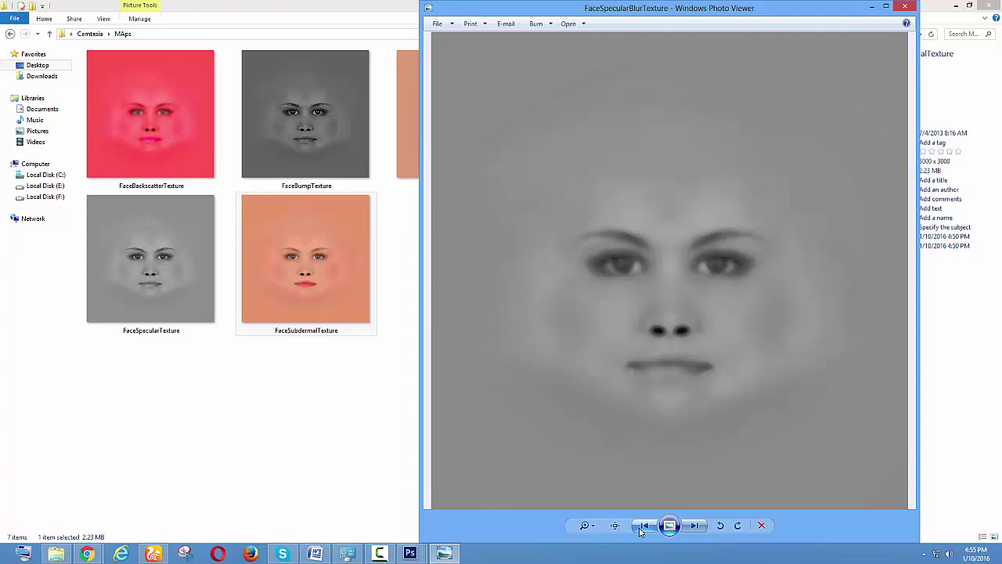
pyautogui.click(640, 531)
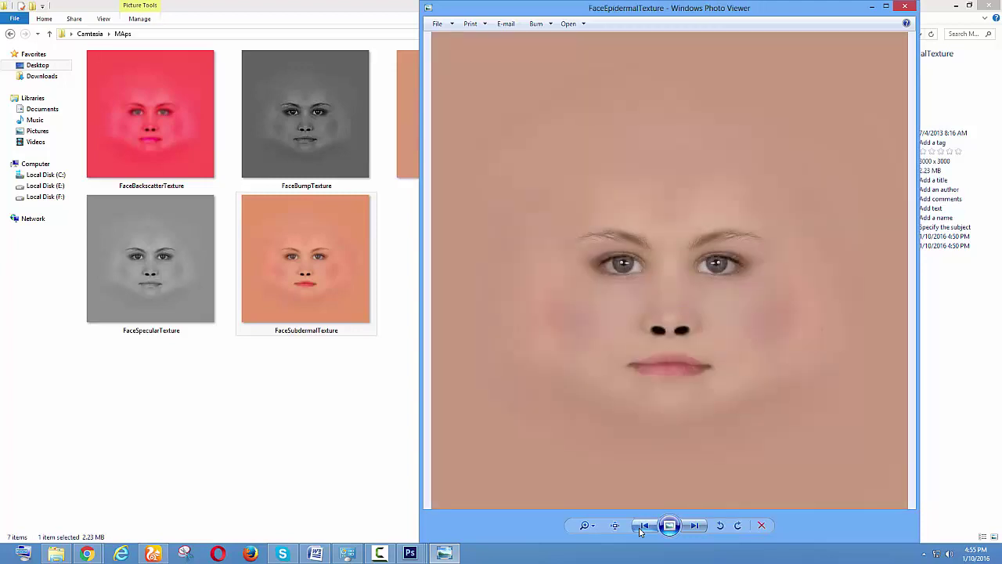
pyautogui.click(640, 530)
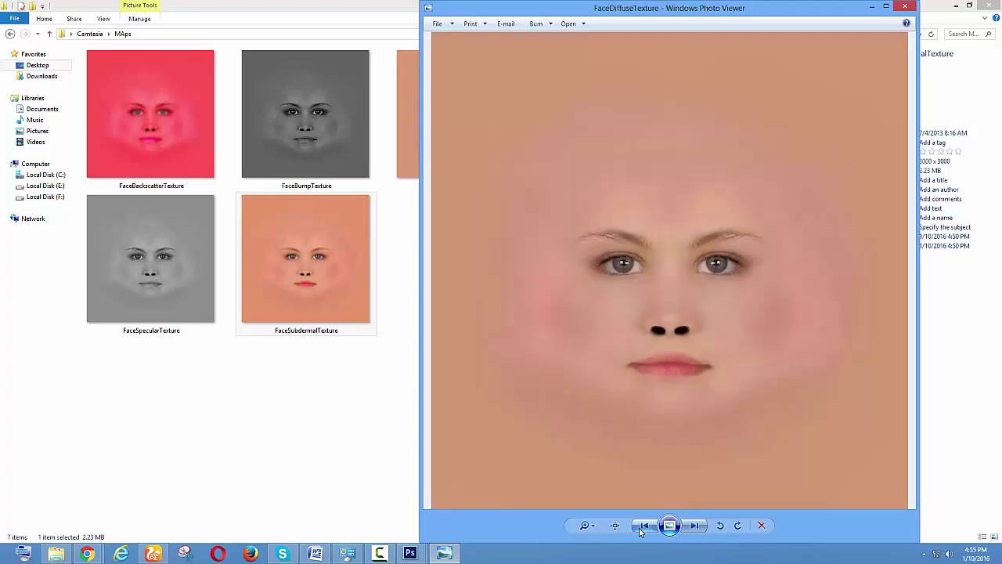
pyautogui.click(639, 530)
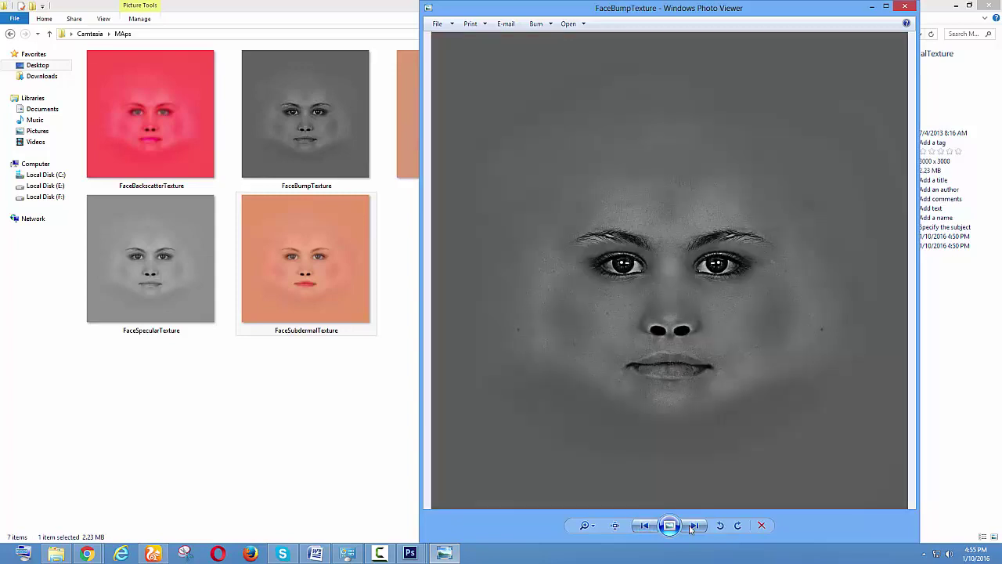
pyautogui.click(695, 525)
pyautogui.click(646, 526)
pyautogui.click(643, 527)
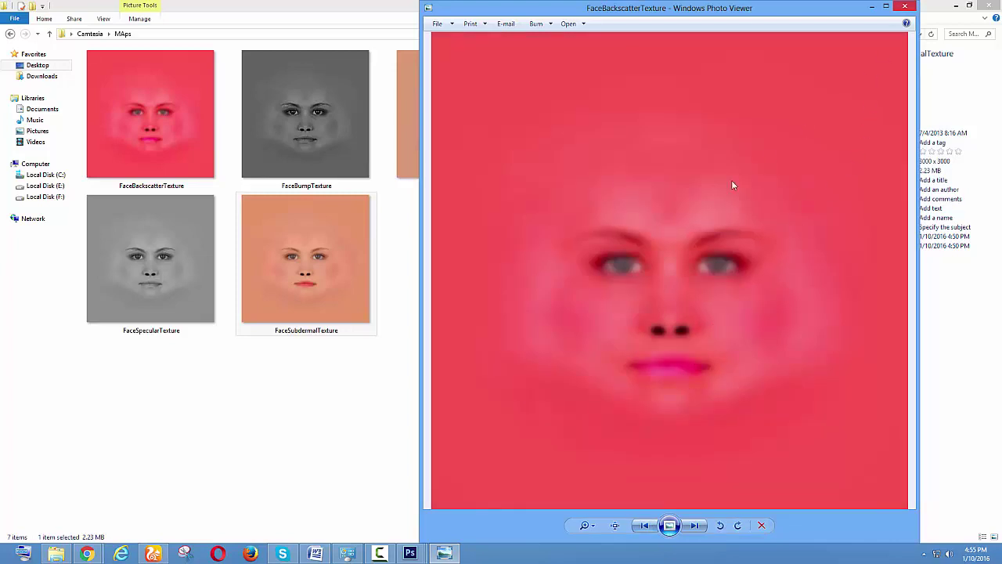
pyautogui.press('Escape')
pyautogui.click(561, 292)
pyautogui.rightClick(560, 291)
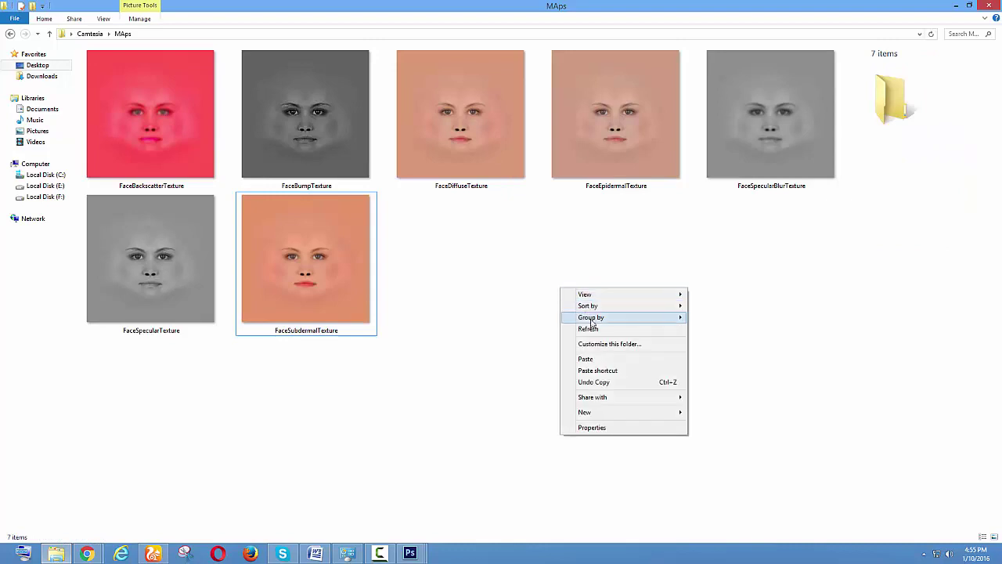
pyautogui.click(587, 329)
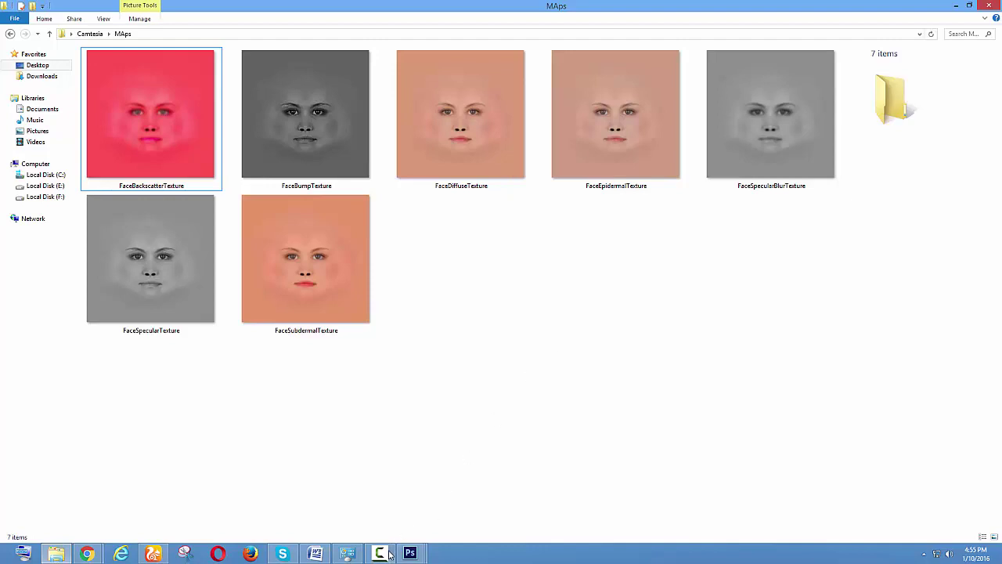
# Bring the Camtasia Recorder window up from its taskbar icon.
pyautogui.moveTo(390, 554)
pyautogui.moveTo(422, 531)
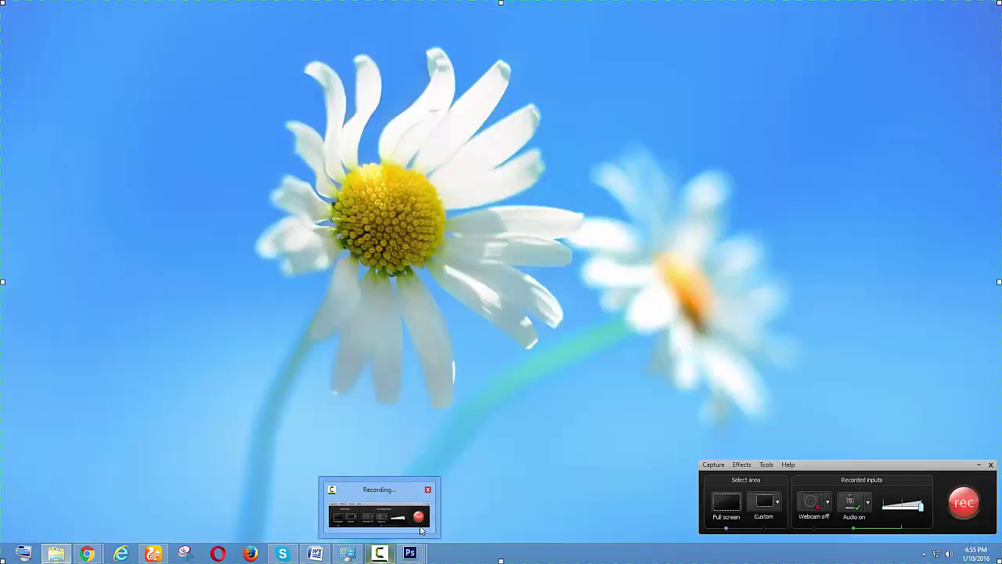